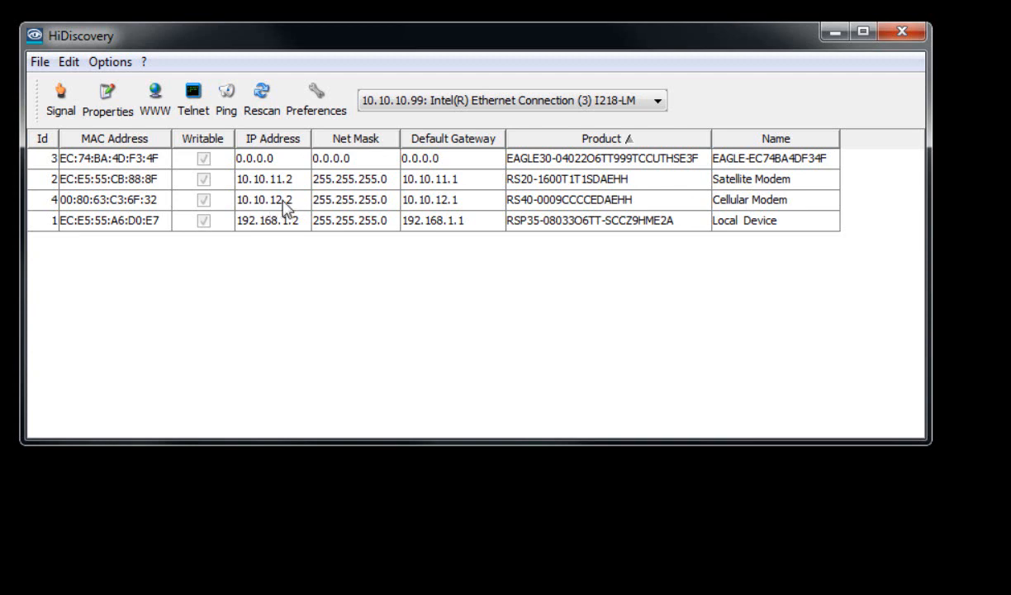
# - Select the unconfigured EAGLE30 firewall entry in HiDiscovery's device list
pyautogui.click(253, 200)
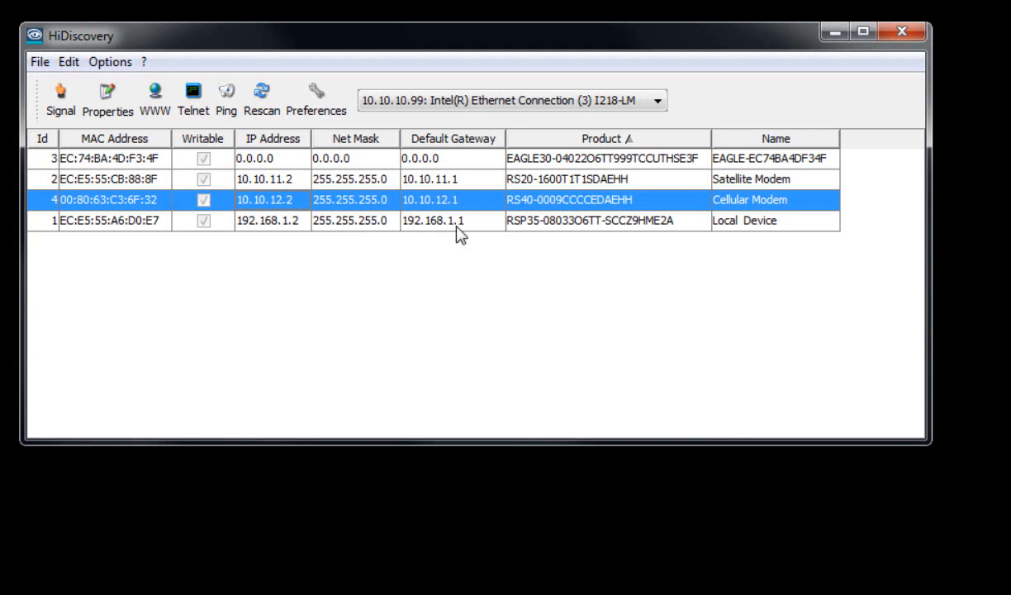
pyautogui.click(728, 162)
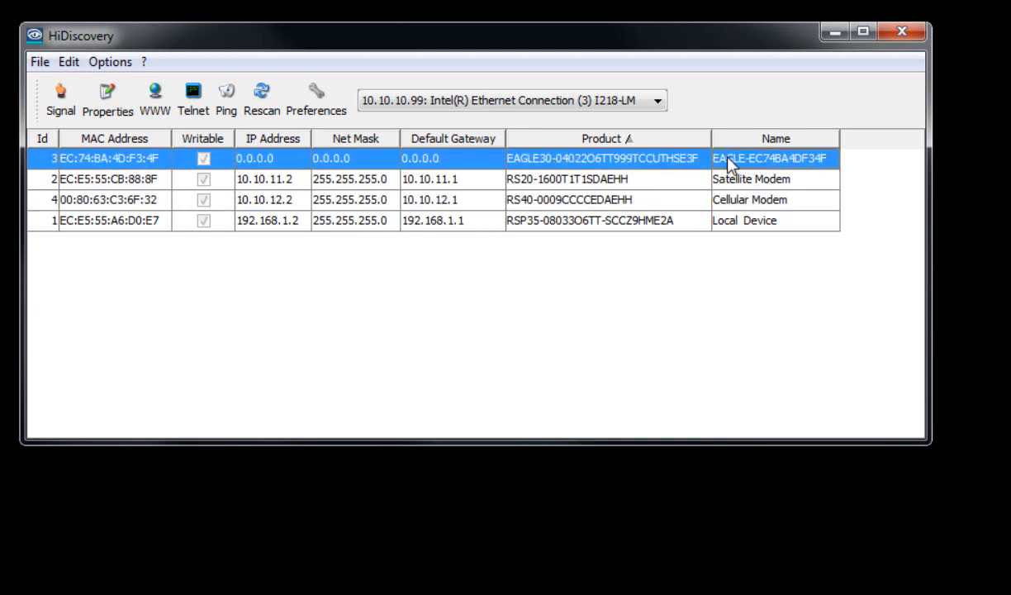
# - Fill the EAGLE30's default address 10.10.10.2 and mask 255.255.255.0, then apply them to the device
pyautogui.doubleClick(287, 157)
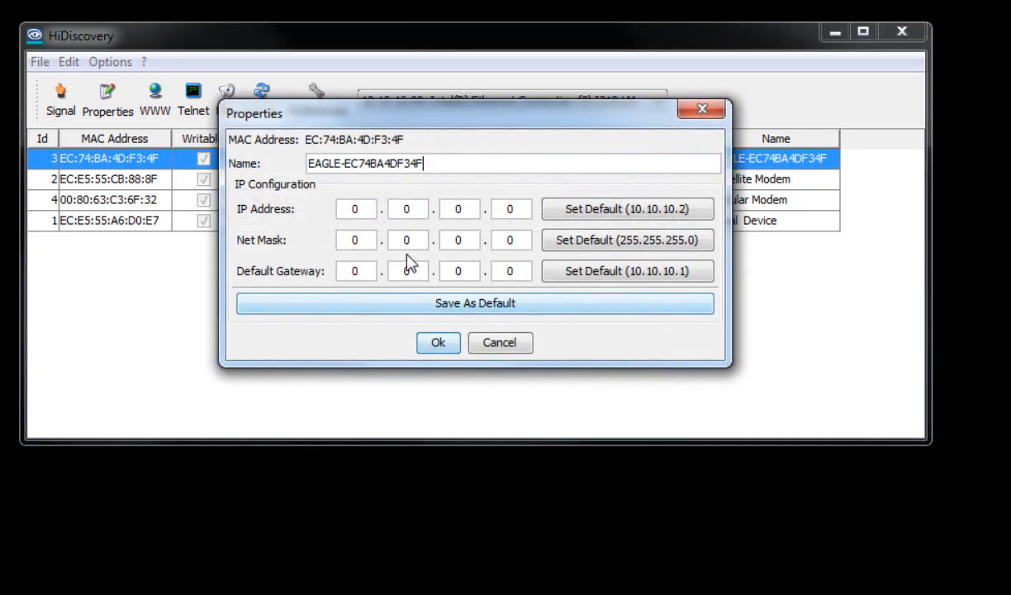
pyautogui.click(655, 212)
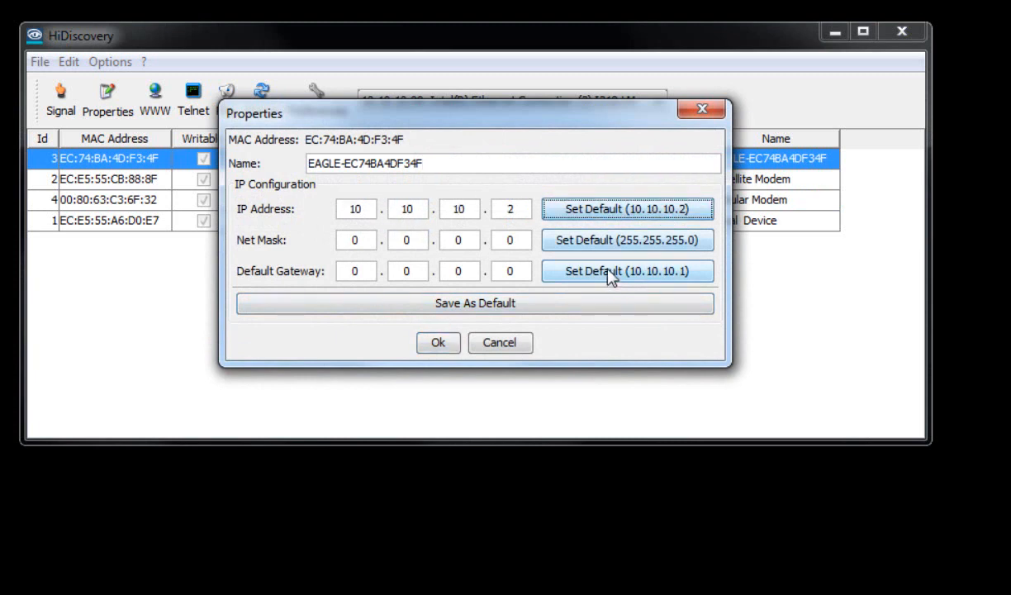
pyautogui.click(573, 245)
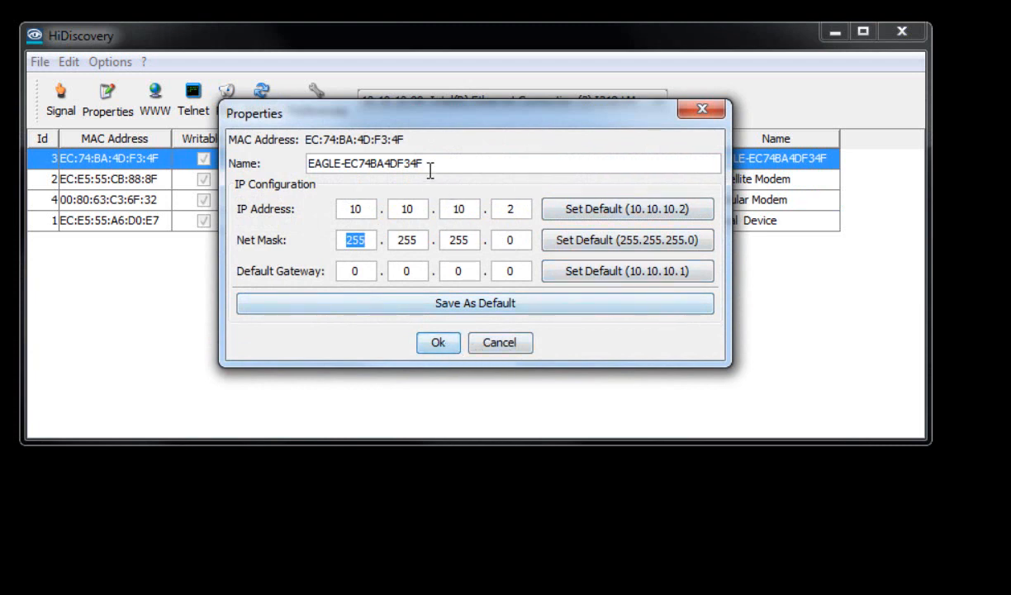
pyautogui.click(441, 344)
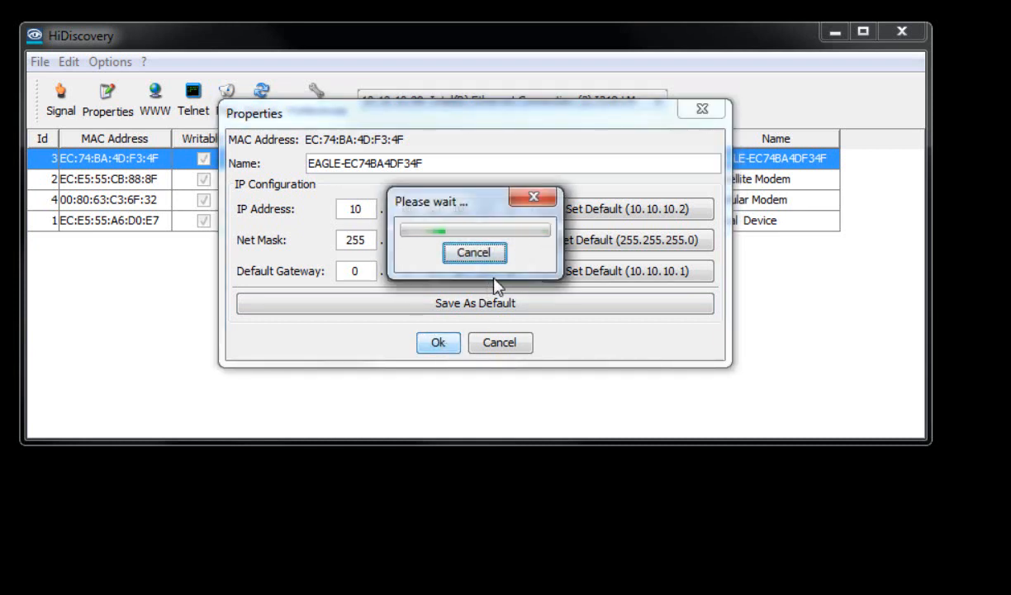
pyautogui.click(538, 197)
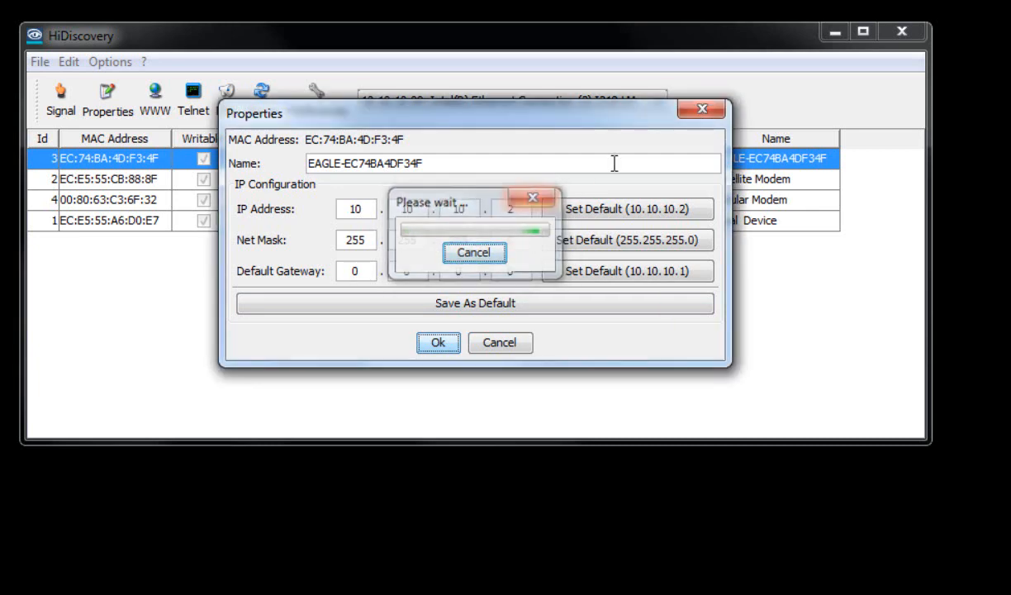
pyautogui.click(700, 111)
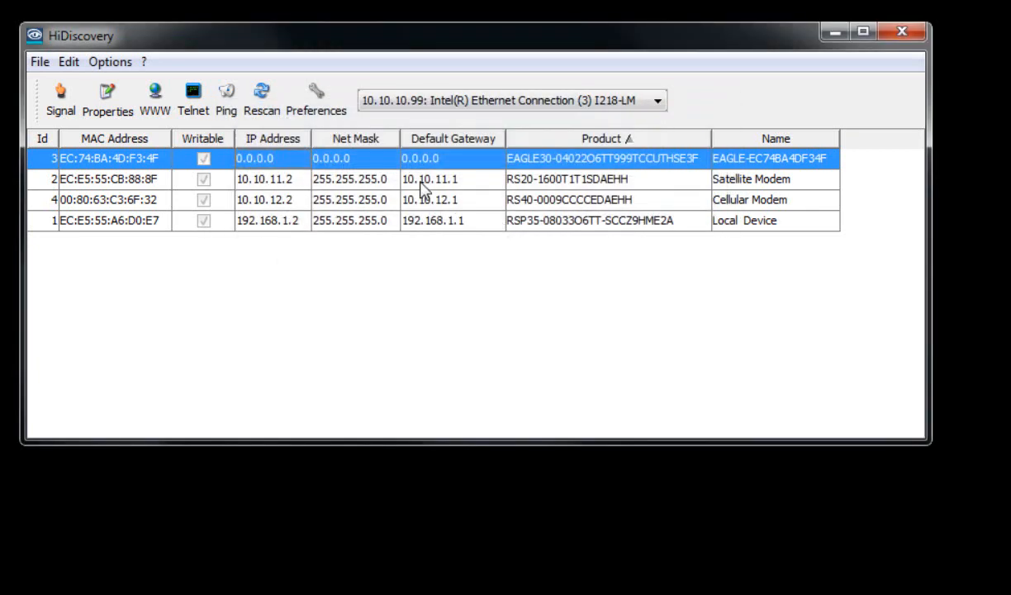
# - Rescan the network and ping the EAGLE30, now listed at 10.10.10.2
pyautogui.click(274, 103)
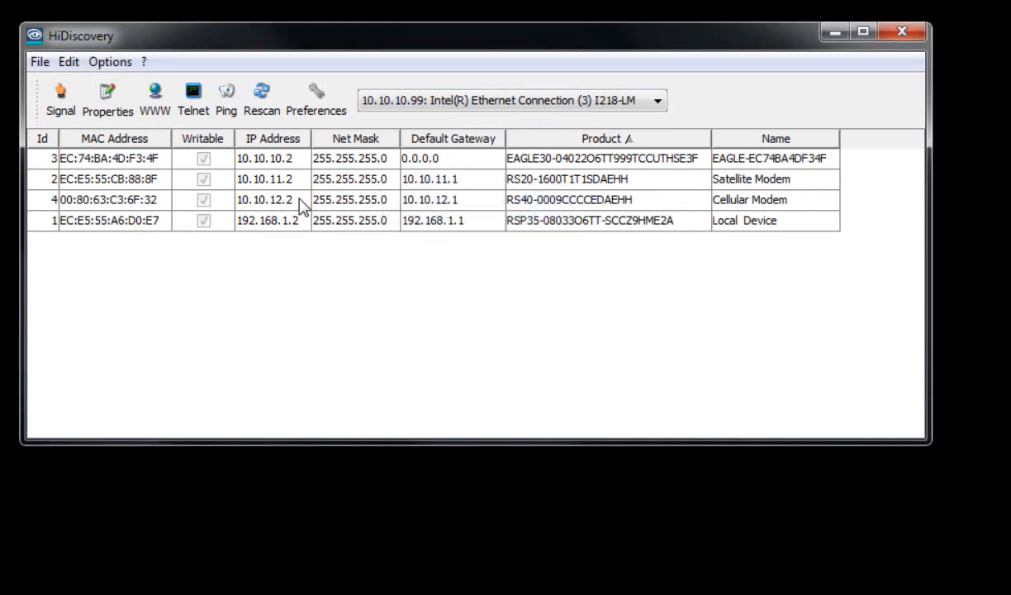
pyautogui.click(299, 199)
pyautogui.click(252, 155)
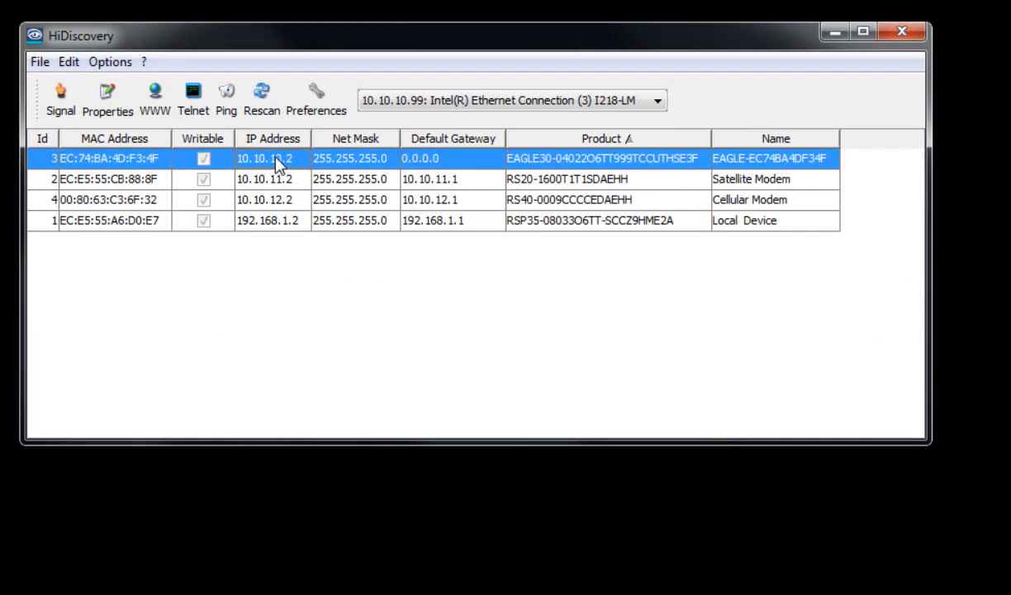
pyautogui.click(230, 106)
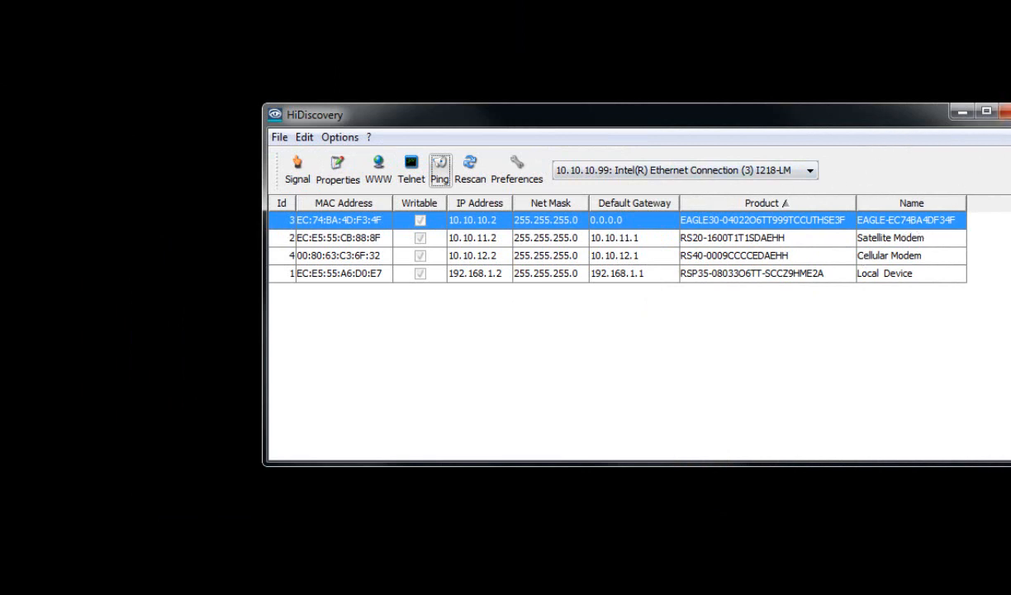
# - Close HiDiscovery and connect HiView to the device at 10.10.10.2
pyautogui.click(1007, 111)
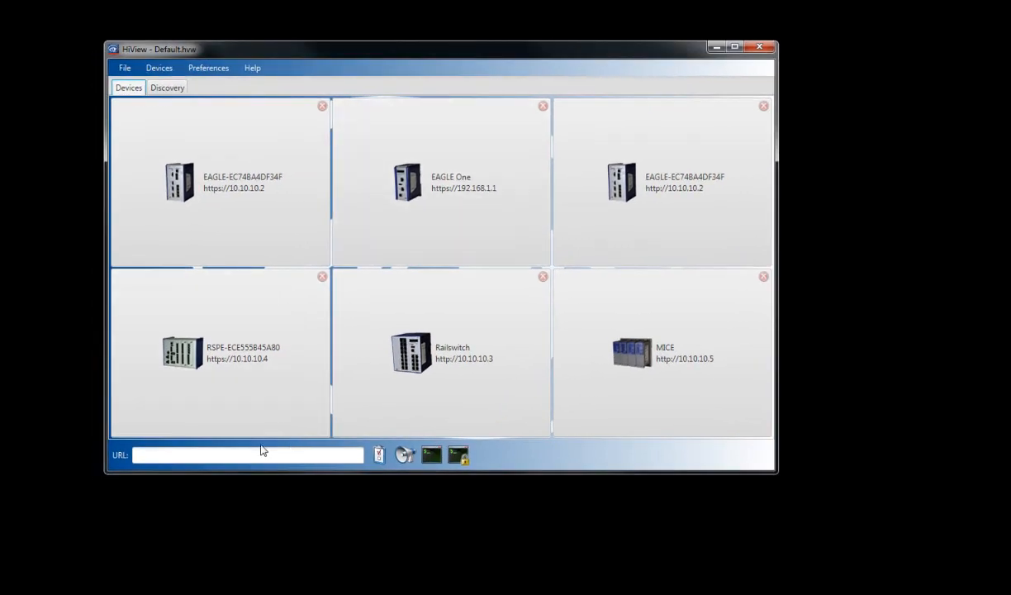
pyautogui.click(198, 453)
pyautogui.write('10.10.10.2')
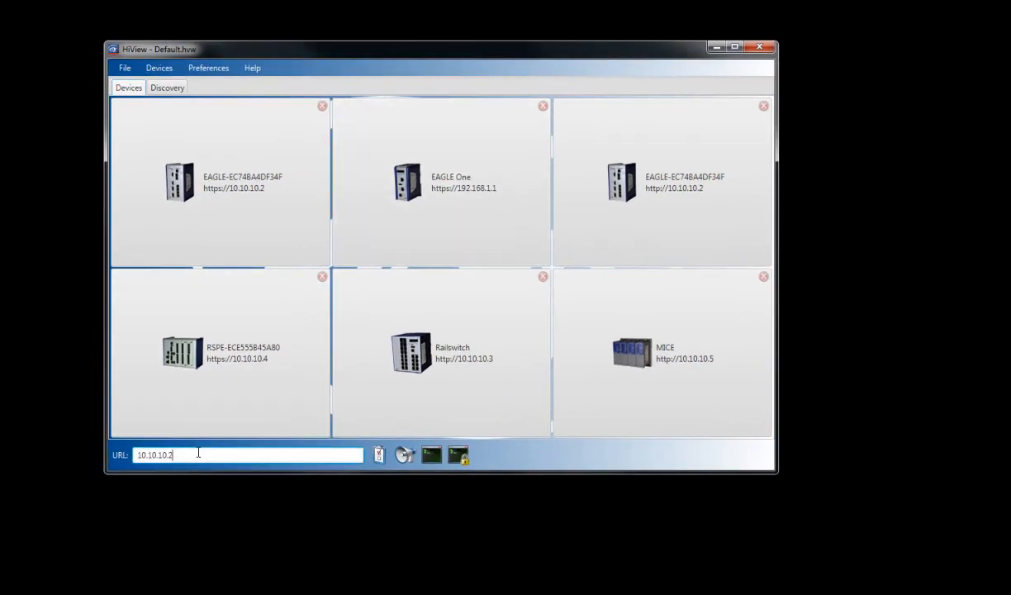
pyautogui.press('Return')
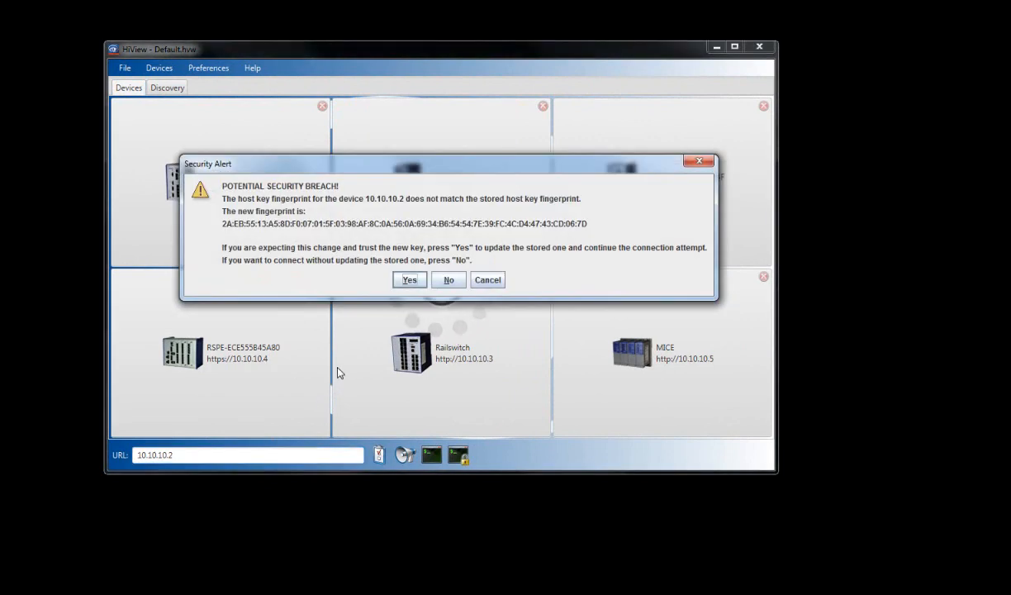
# - Skip the host-key update, then log in as admin with the account password
pyautogui.click(449, 280)
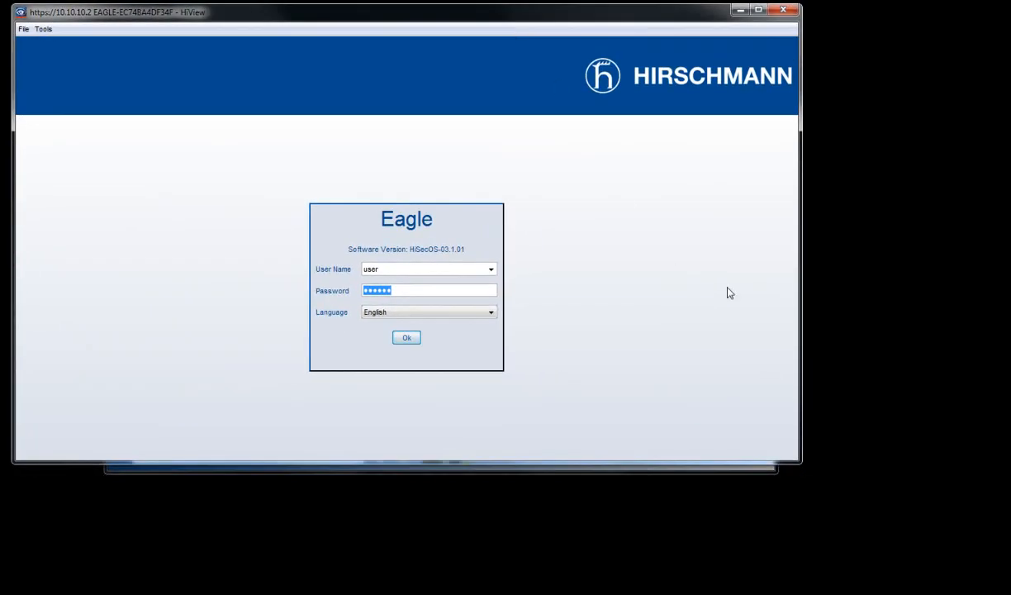
pyautogui.moveTo(798, 465); pyautogui.dragTo(1006, 587)
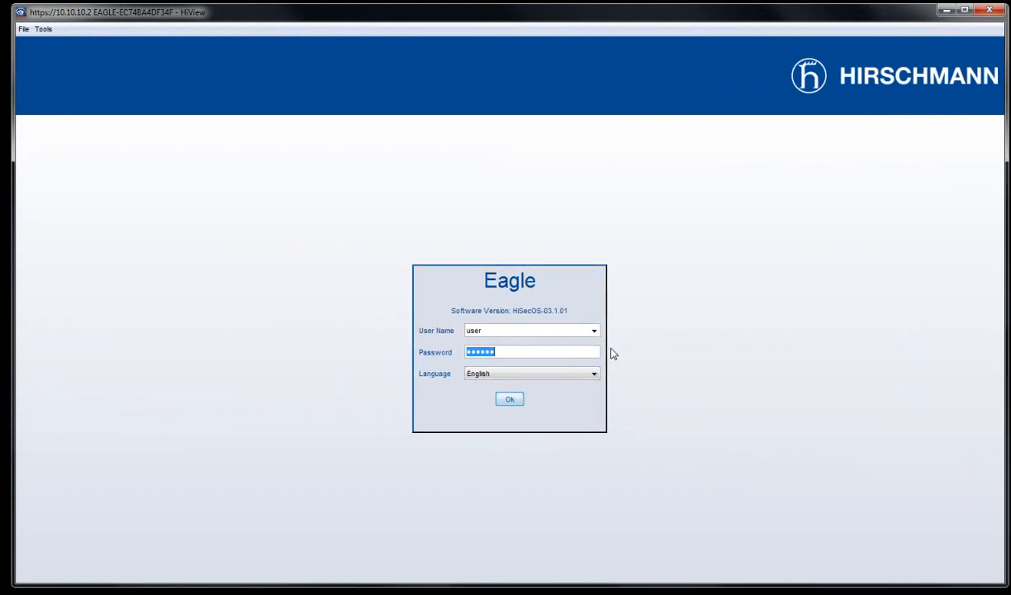
pyautogui.click(591, 332)
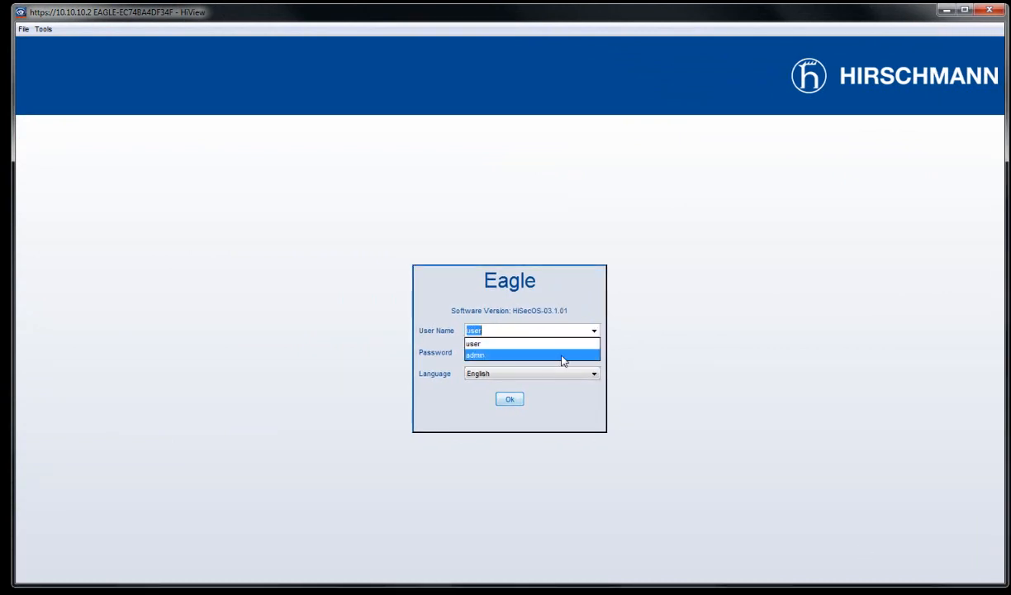
pyautogui.click(561, 355)
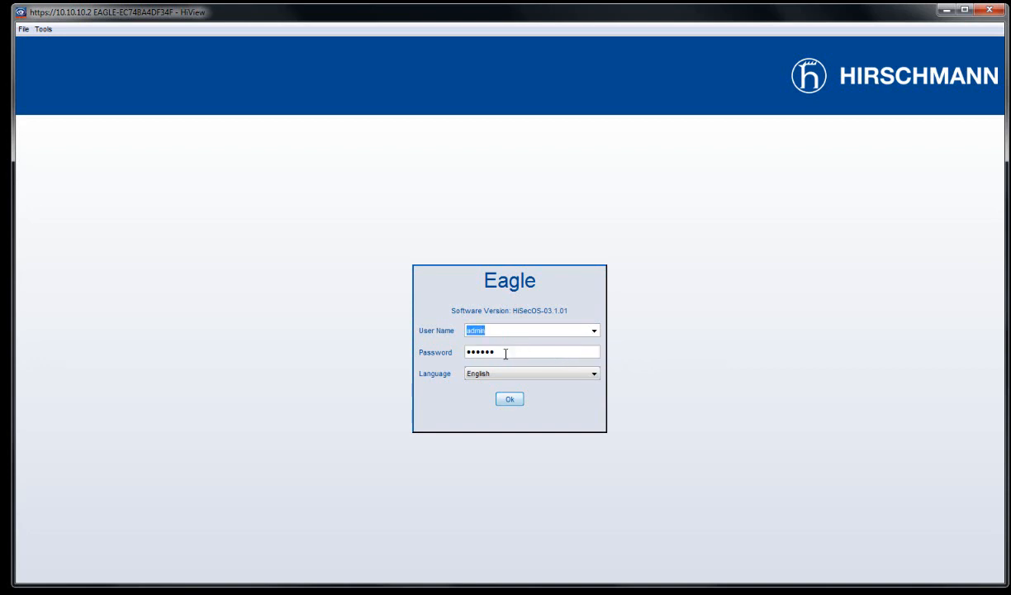
pyautogui.moveTo(505, 354); pyautogui.dragTo(423, 353)
pyautogui.write('p')
pyautogui.press('Return')
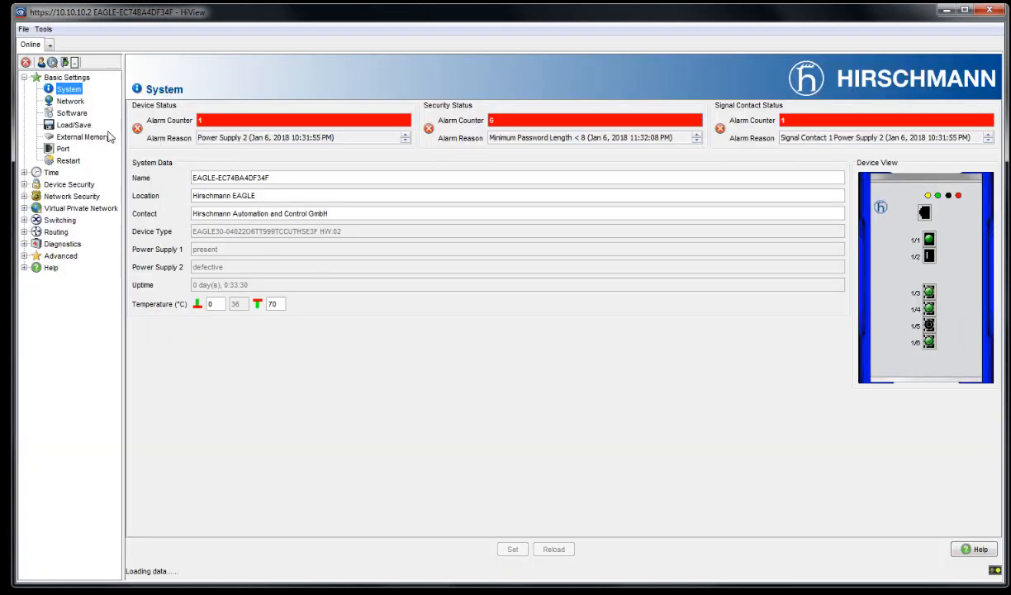
# - Show Basic Settings > Port and check link status of ports 1/1 through 1/6
pyautogui.click(63, 147)
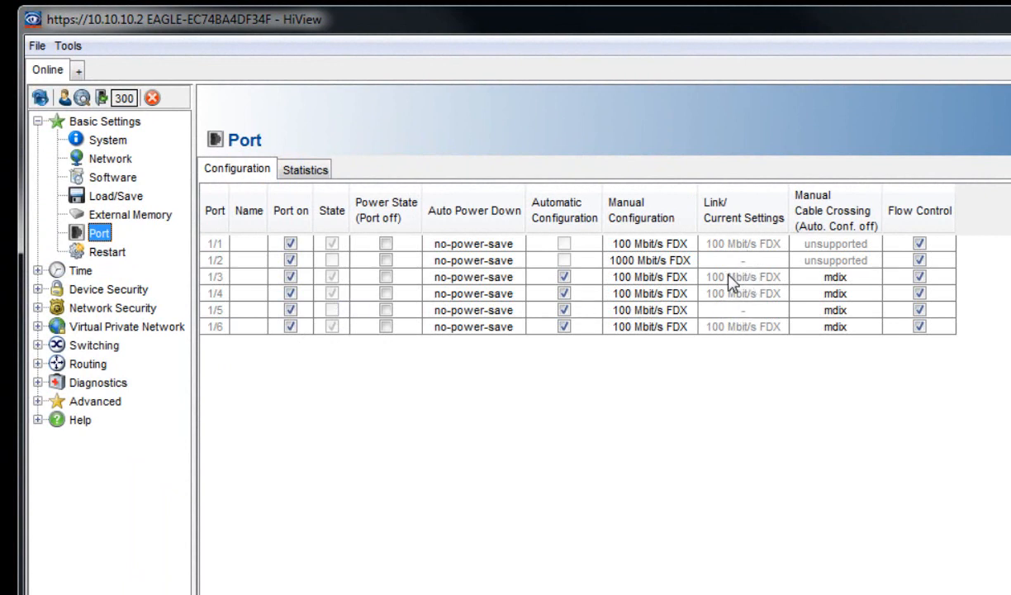
pyautogui.click(743, 281)
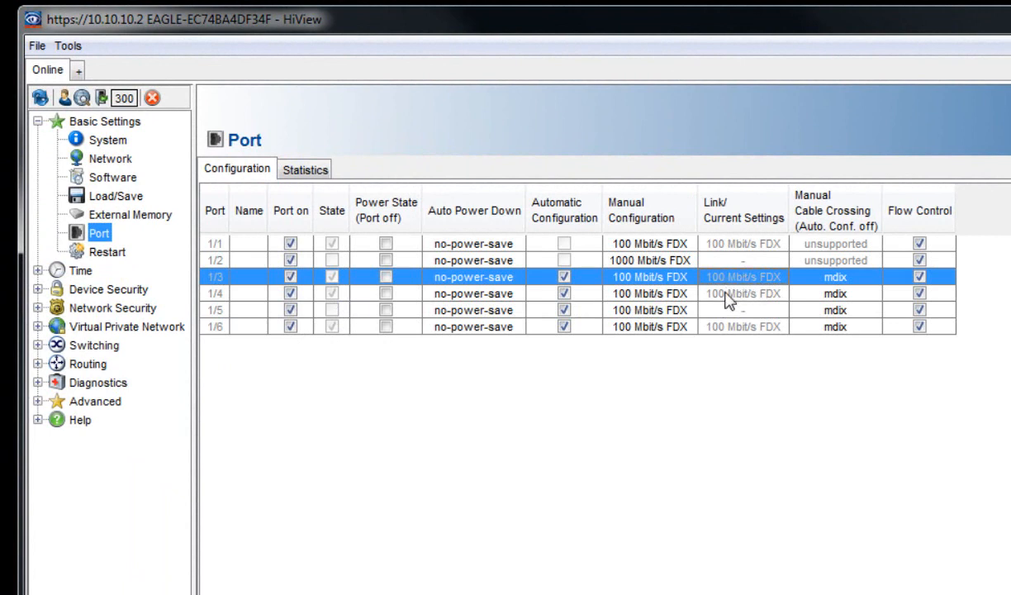
pyautogui.click(724, 294)
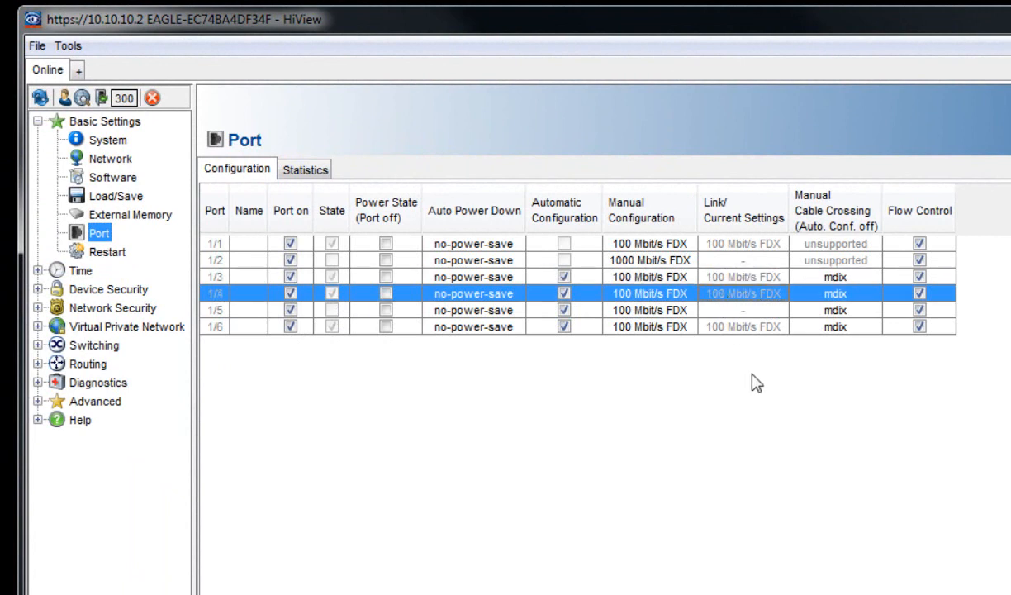
pyautogui.click(732, 309)
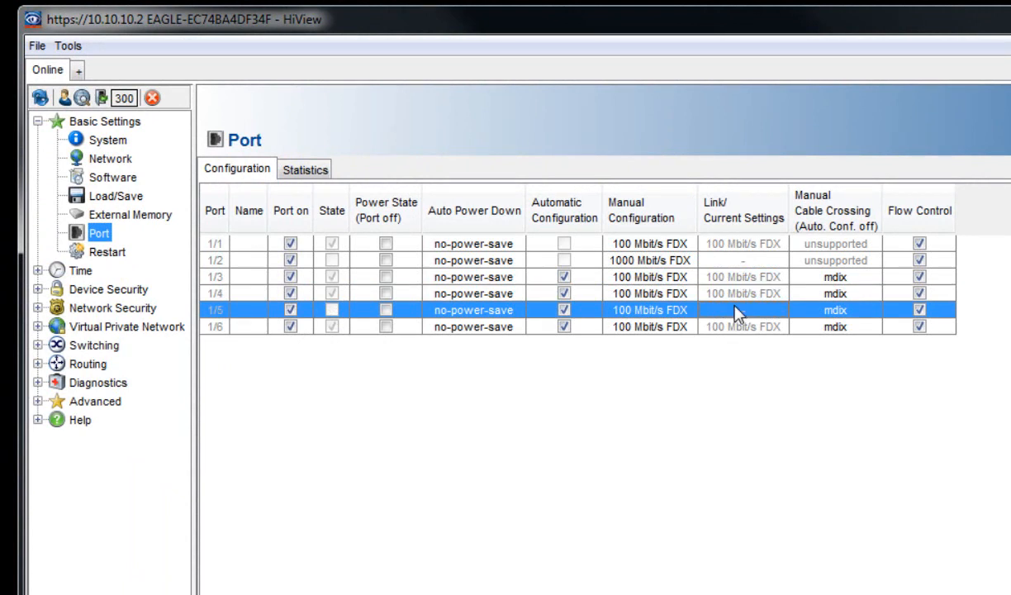
pyautogui.click(736, 329)
pyautogui.click(734, 311)
pyautogui.click(733, 329)
pyautogui.click(733, 312)
pyautogui.click(727, 328)
pyautogui.click(732, 243)
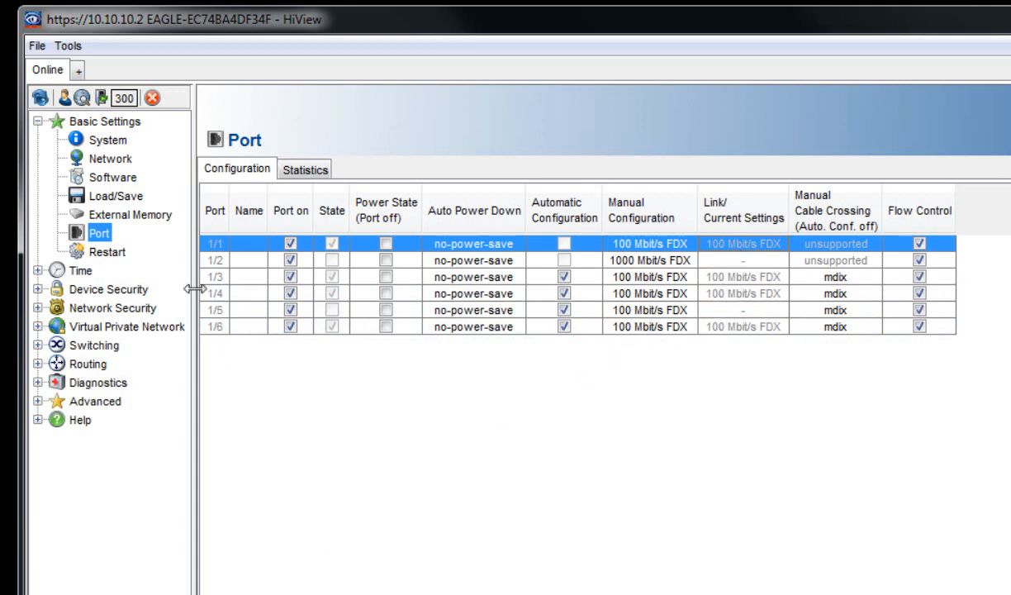
# - Set Routing > Global operation to On and show the Routing Interfaces Configuration table
pyautogui.click(38, 364)
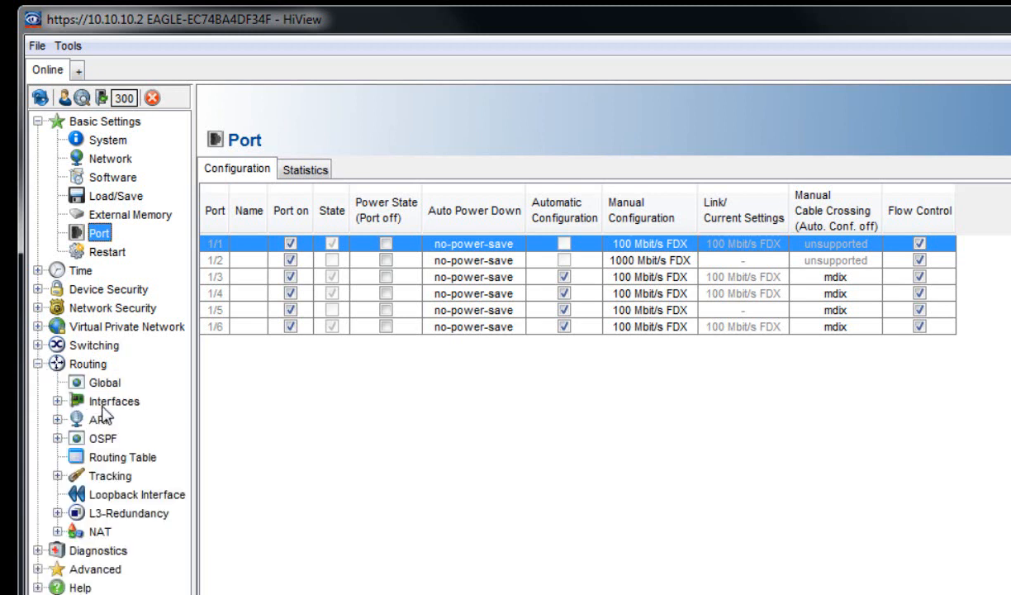
pyautogui.click(57, 401)
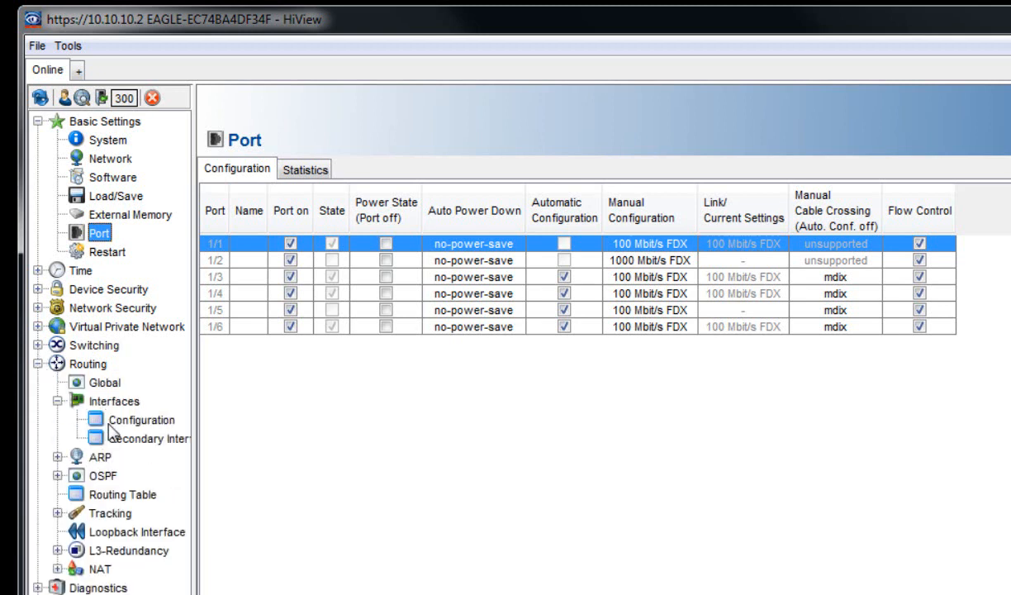
pyautogui.click(113, 419)
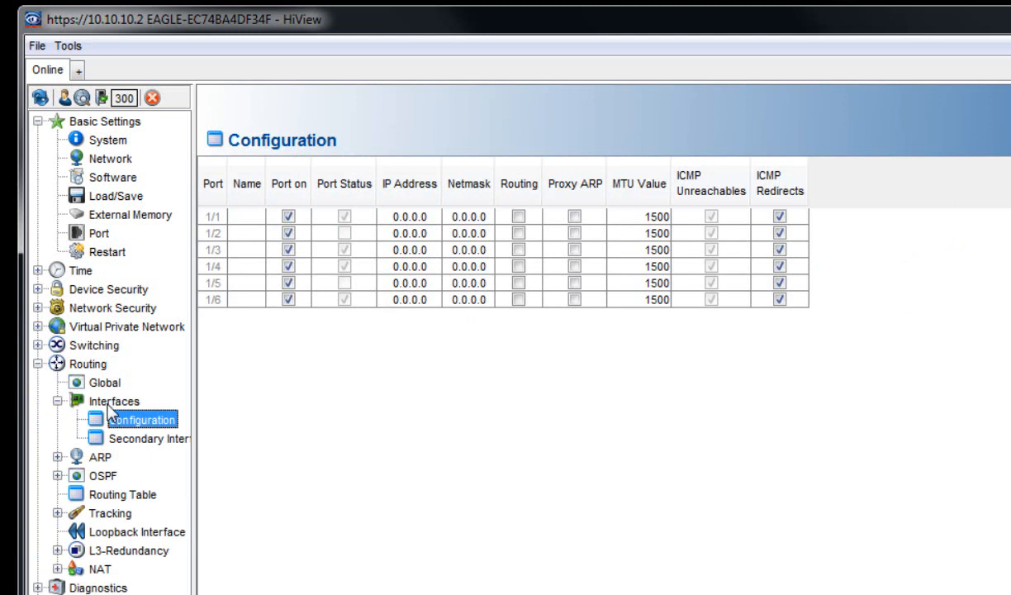
pyautogui.click(106, 384)
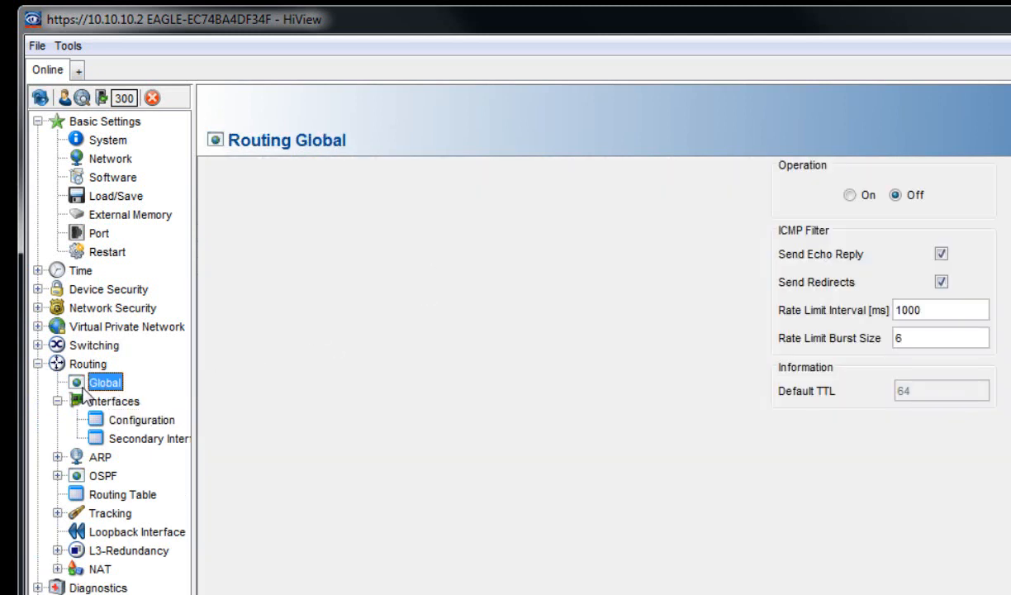
pyautogui.click(849, 195)
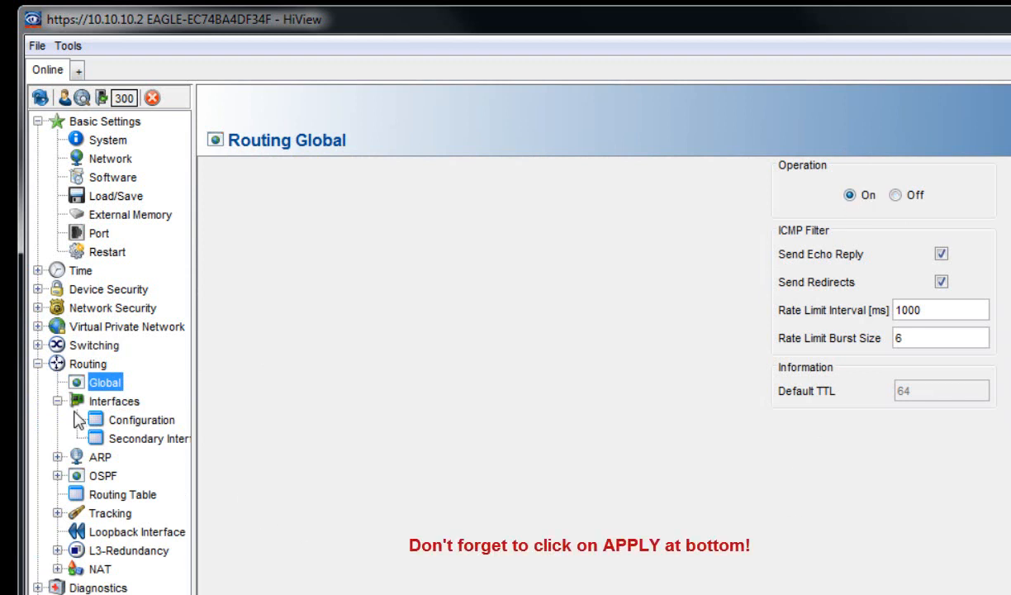
pyautogui.click(122, 421)
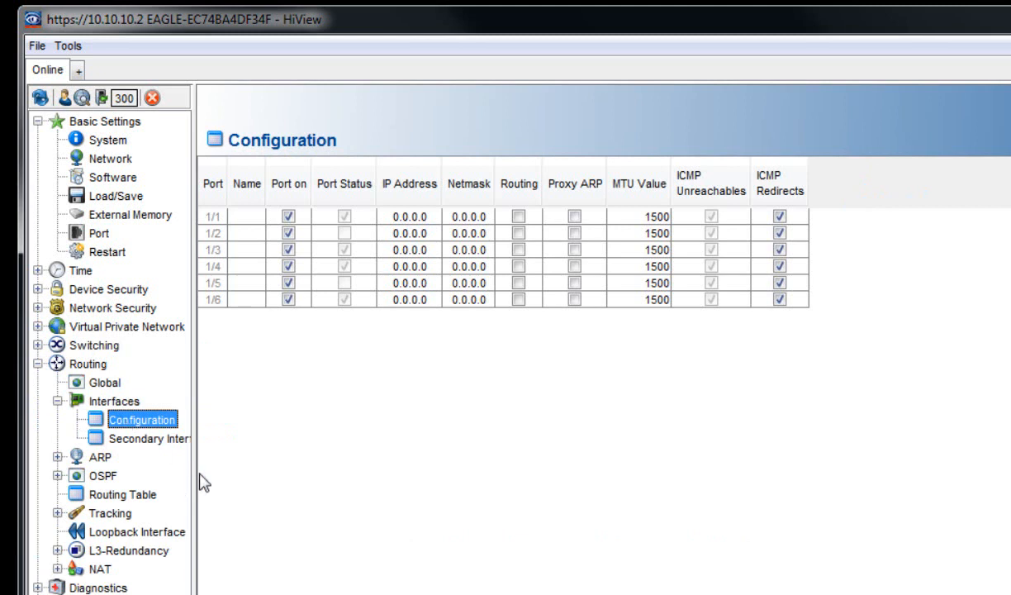
# - Give port 1/3 address 10.10.11.1, netmask 255.255.255.0, and enable routing on it
pyautogui.click(241, 252)
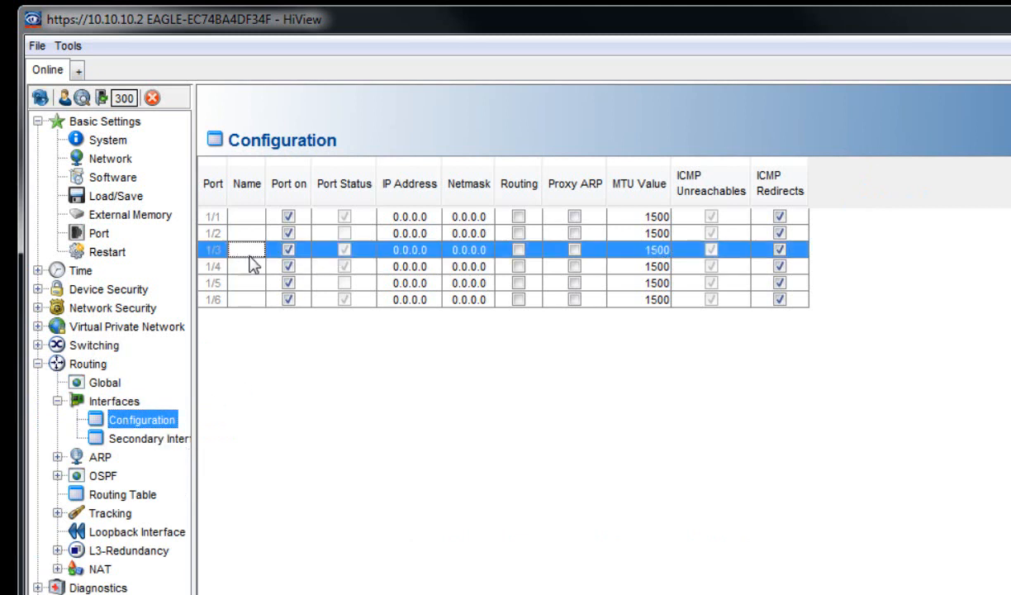
pyautogui.doubleClick(407, 258)
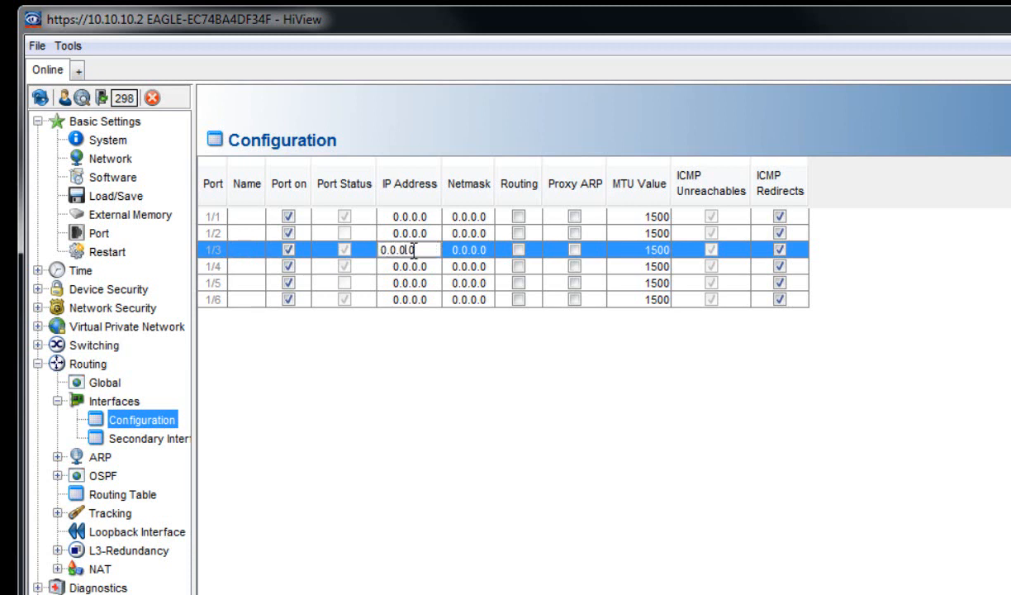
pyautogui.moveTo(404, 250); pyautogui.dragTo(375, 249)
pyautogui.write('10.10.')
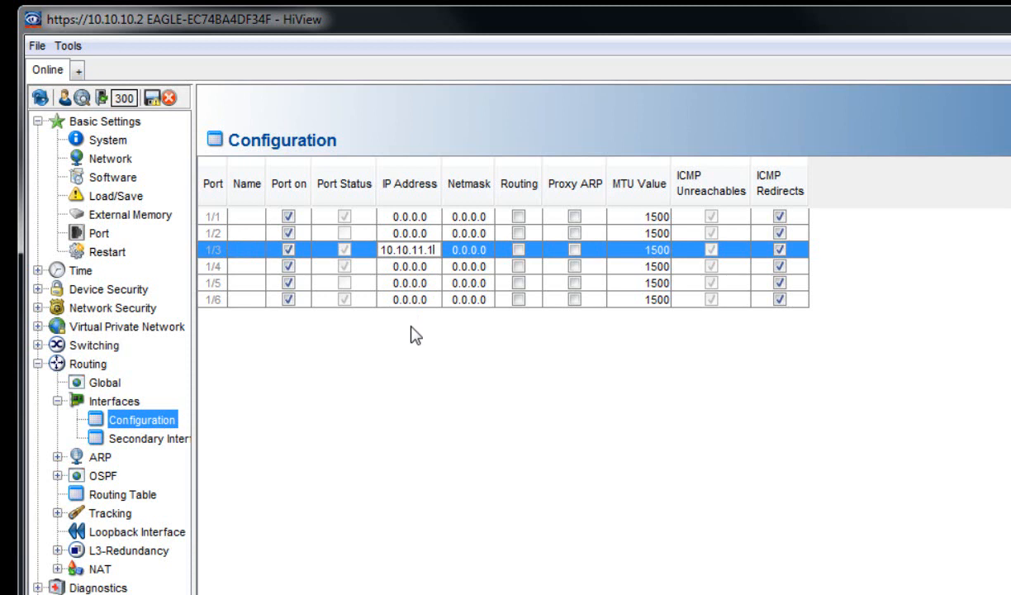
pyautogui.click(481, 250)
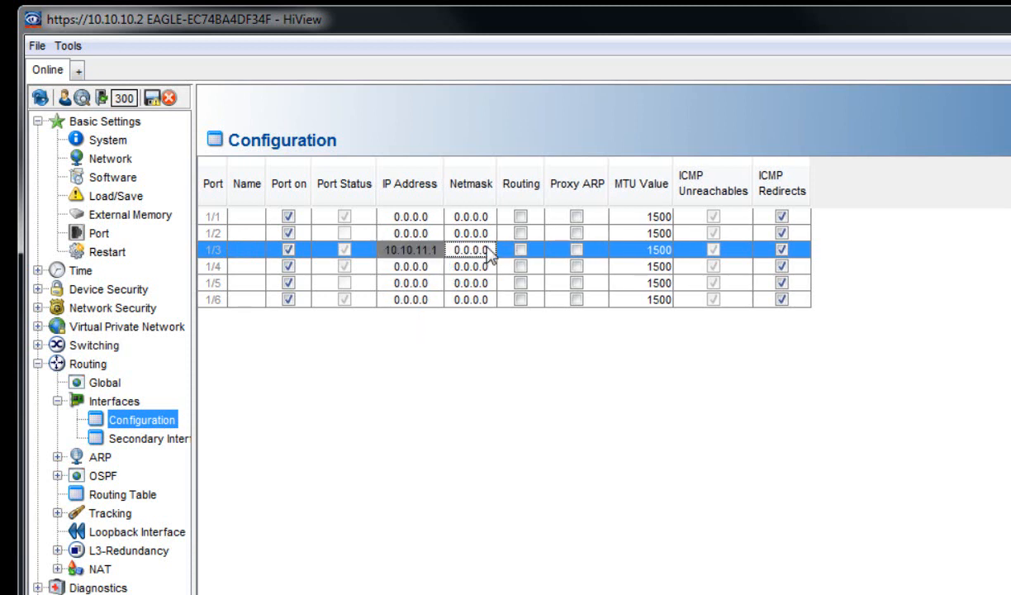
pyautogui.doubleClick(488, 250)
pyautogui.moveTo(490, 247); pyautogui.dragTo(437, 234)
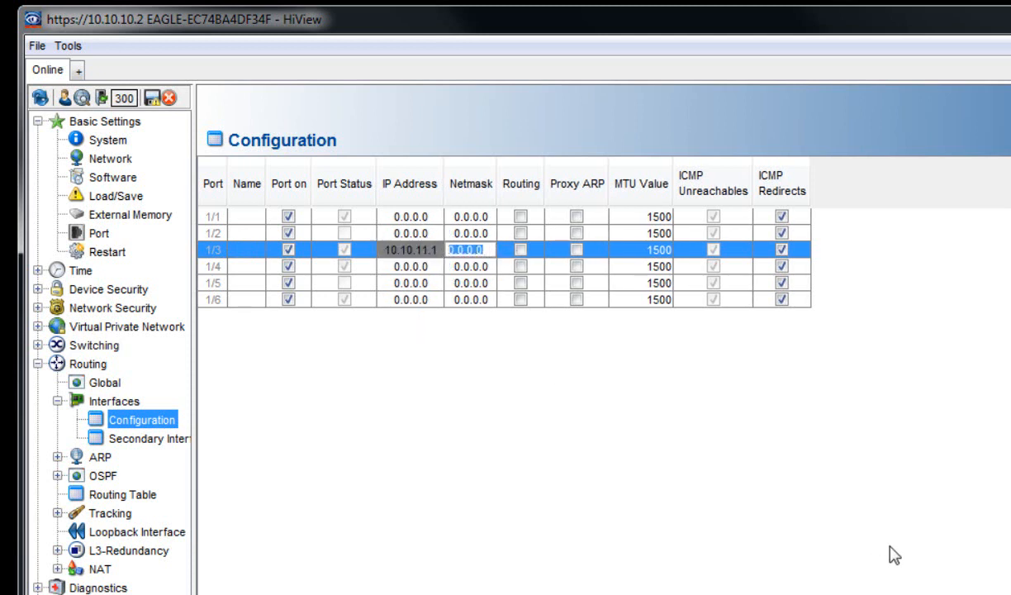
pyautogui.write('25')
pyautogui.write('5.255.255.0')
pyautogui.click(522, 258)
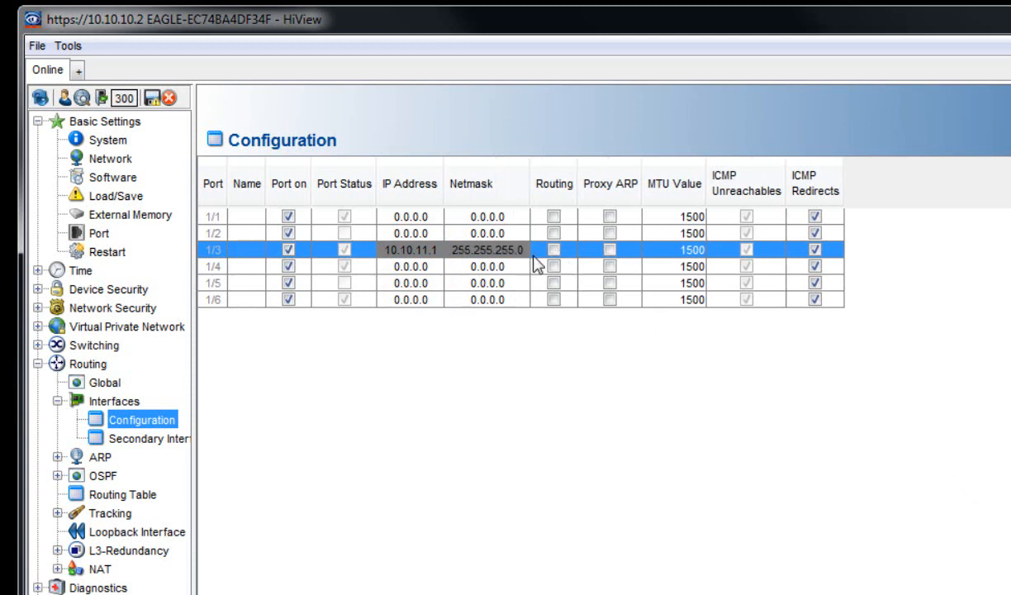
pyautogui.click(553, 249)
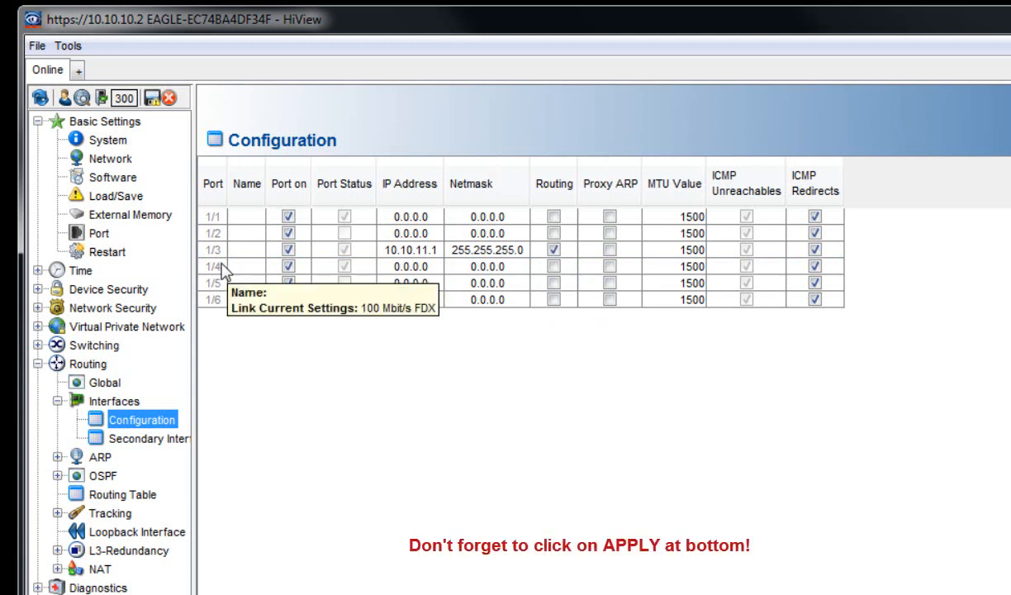
# - Give port 1/4 address 10.10.12.1, netmask 255.255.255.0, and enable routing on it
pyautogui.doubleClick(396, 266)
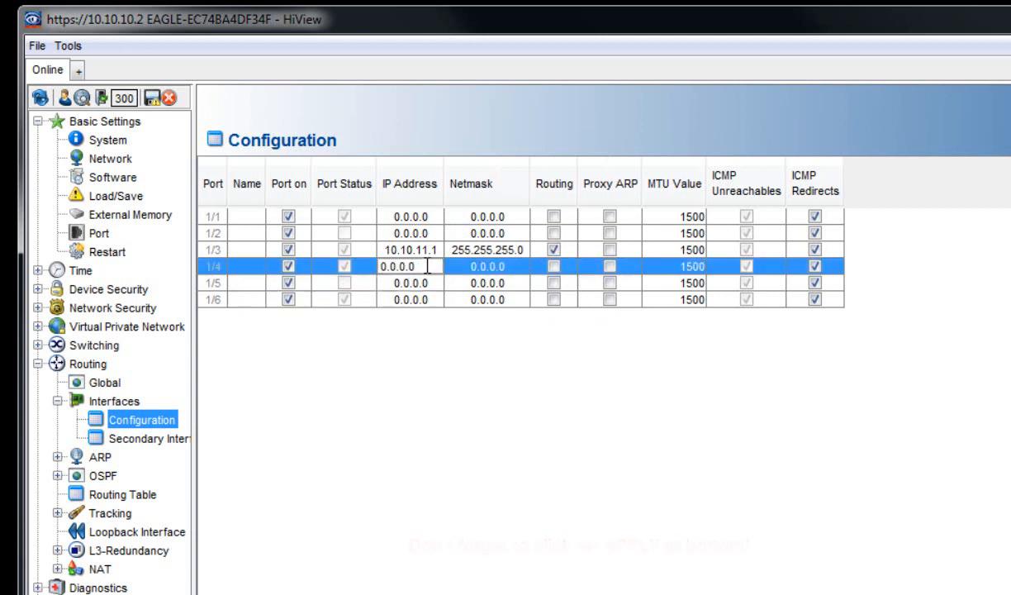
pyautogui.moveTo(427, 266); pyautogui.dragTo(343, 244)
pyautogui.write('10.')
pyautogui.doubleClick(511, 266)
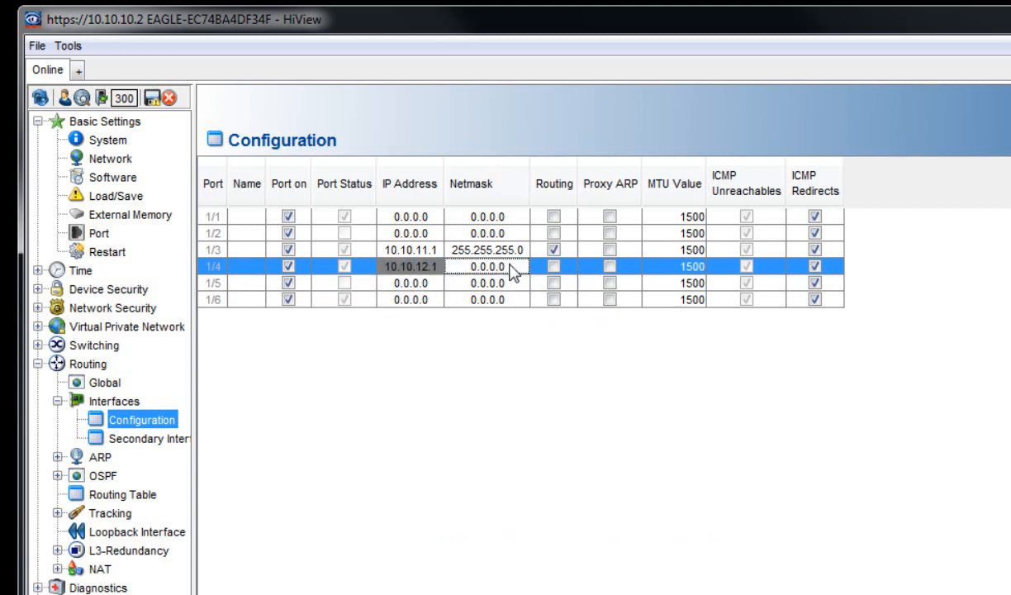
pyautogui.write('255.')
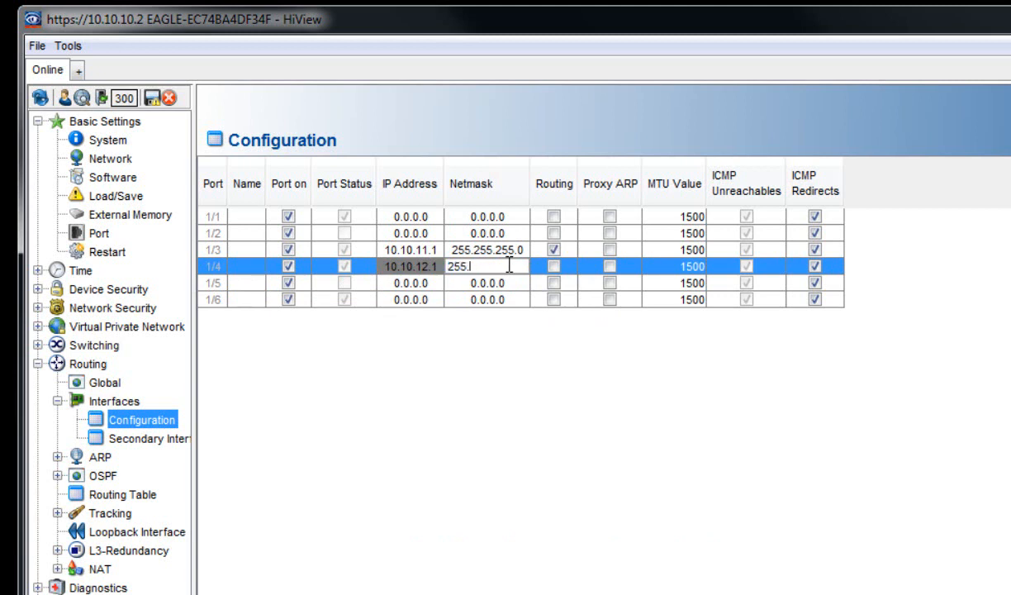
pyautogui.write('255.255.0')
pyautogui.click(553, 267)
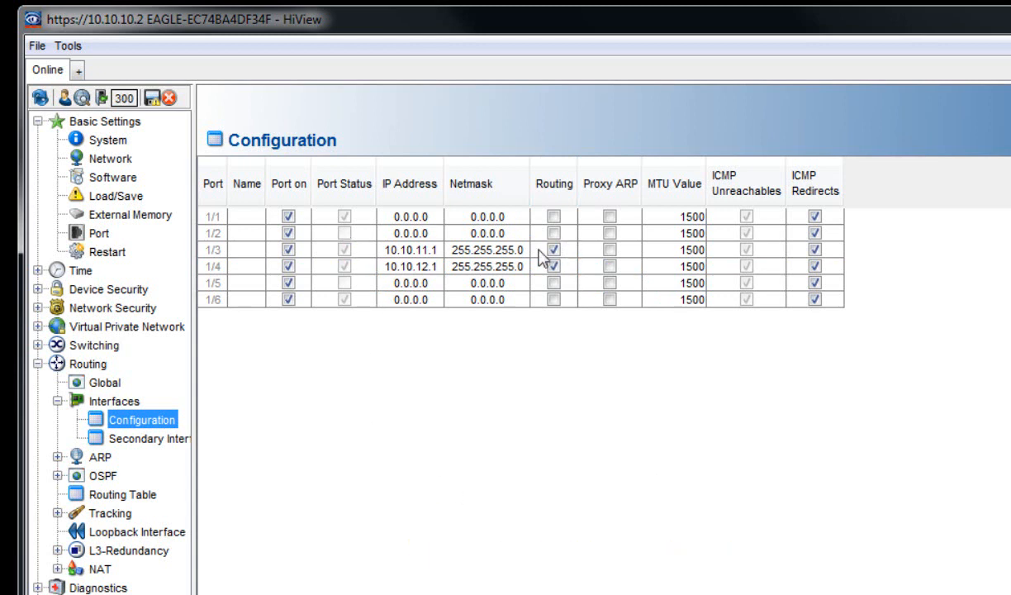
# - Select port 1/5 in the interface table and launch the VLAN router interface wizard
pyautogui.click(395, 247)
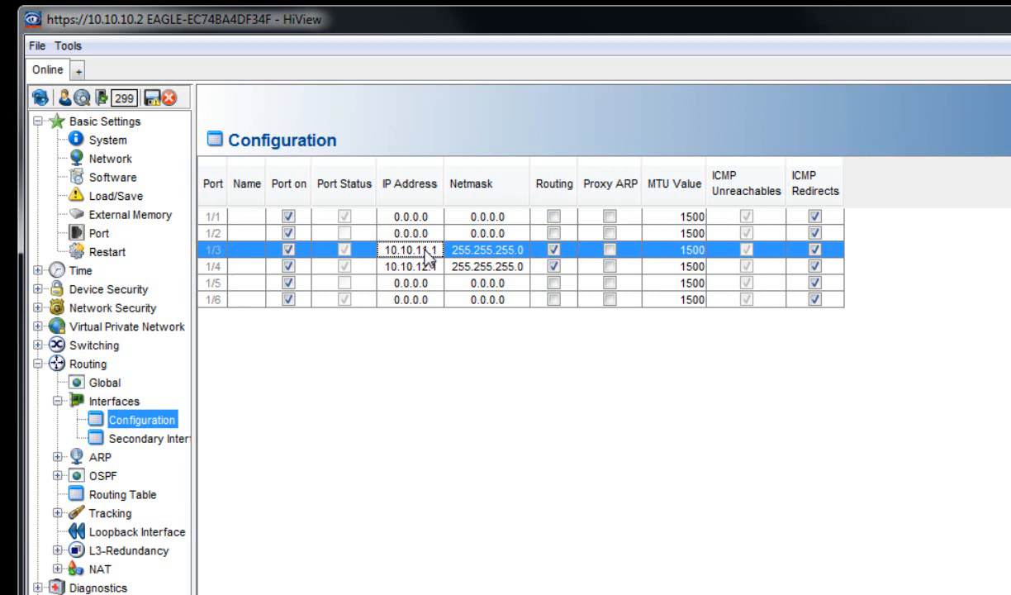
pyautogui.click(395, 264)
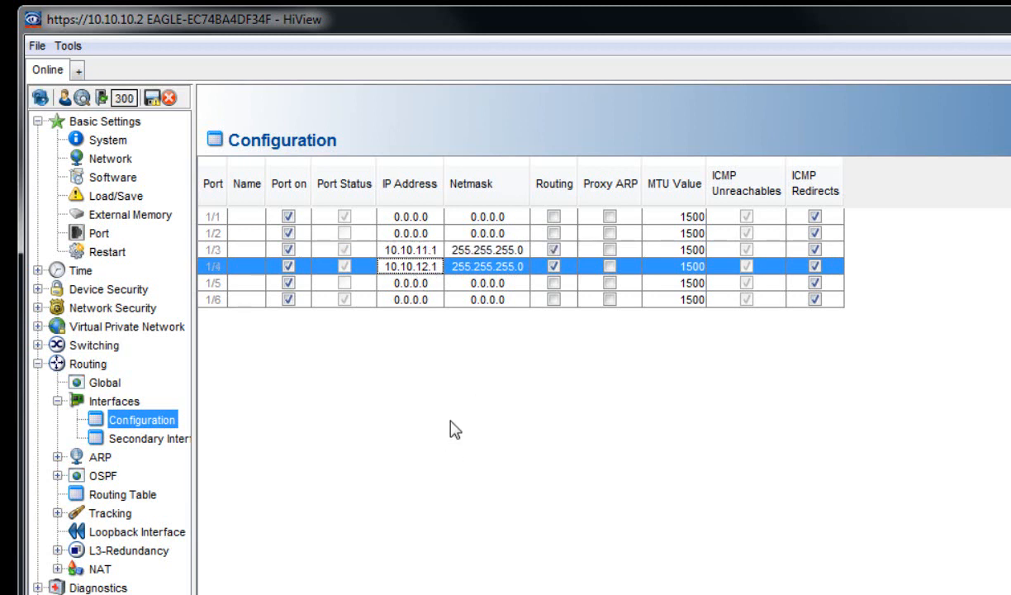
pyautogui.click(426, 283)
pyautogui.click(422, 299)
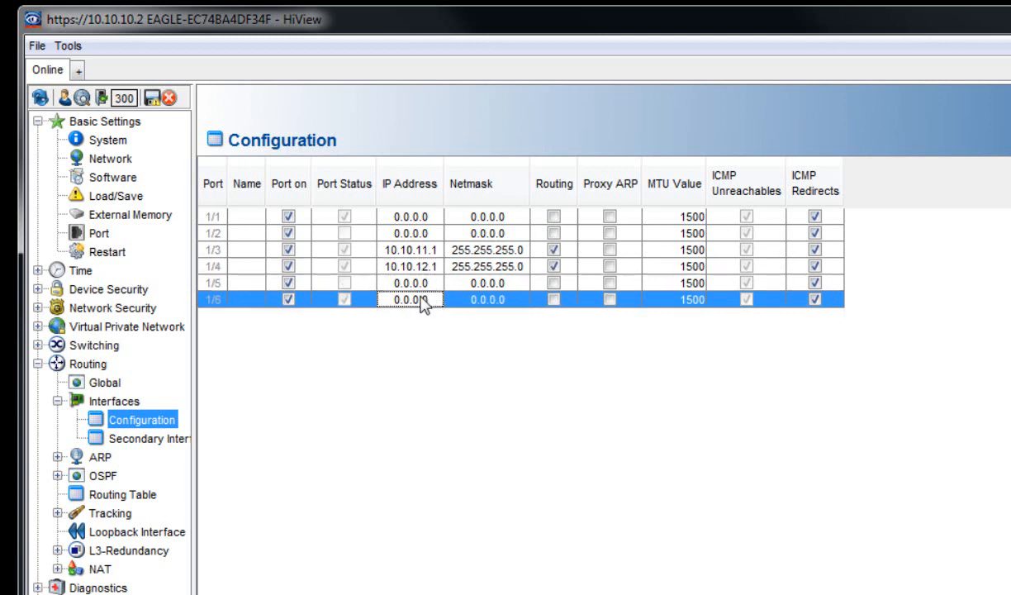
pyautogui.click(417, 283)
pyautogui.click(418, 300)
pyautogui.click(410, 283)
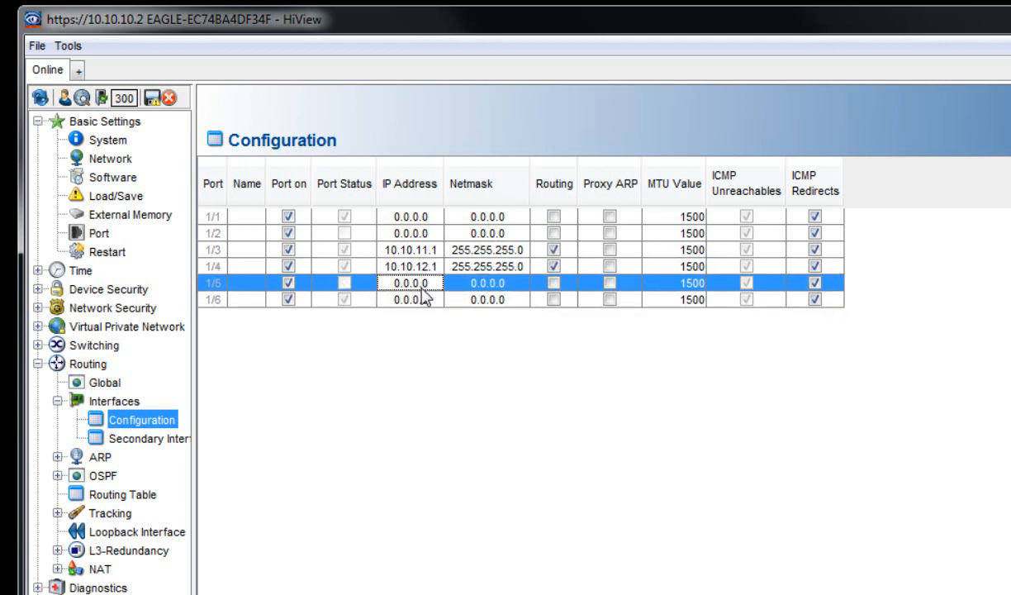
pyautogui.click(419, 299)
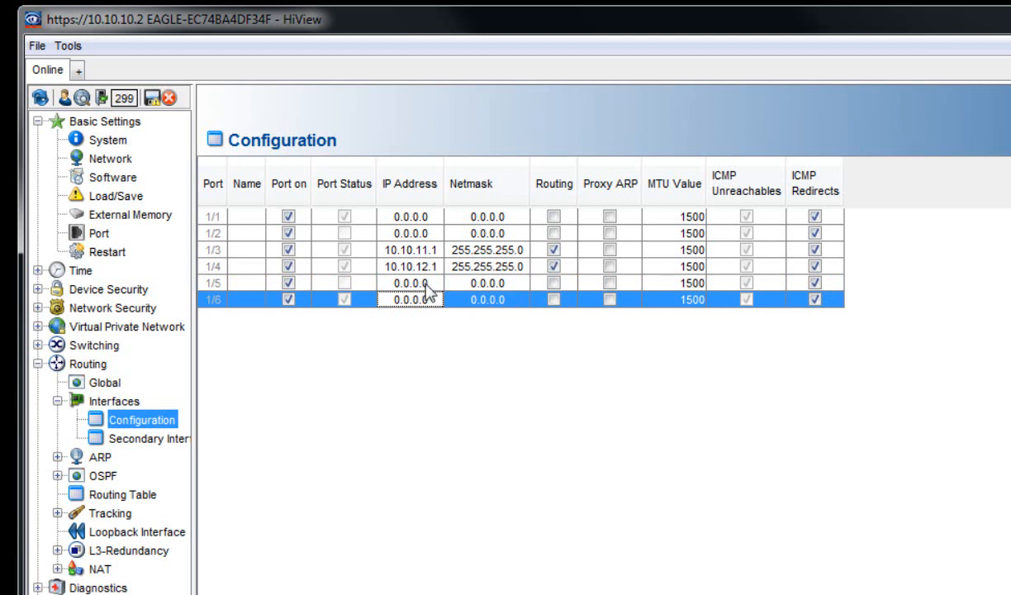
pyautogui.click(428, 285)
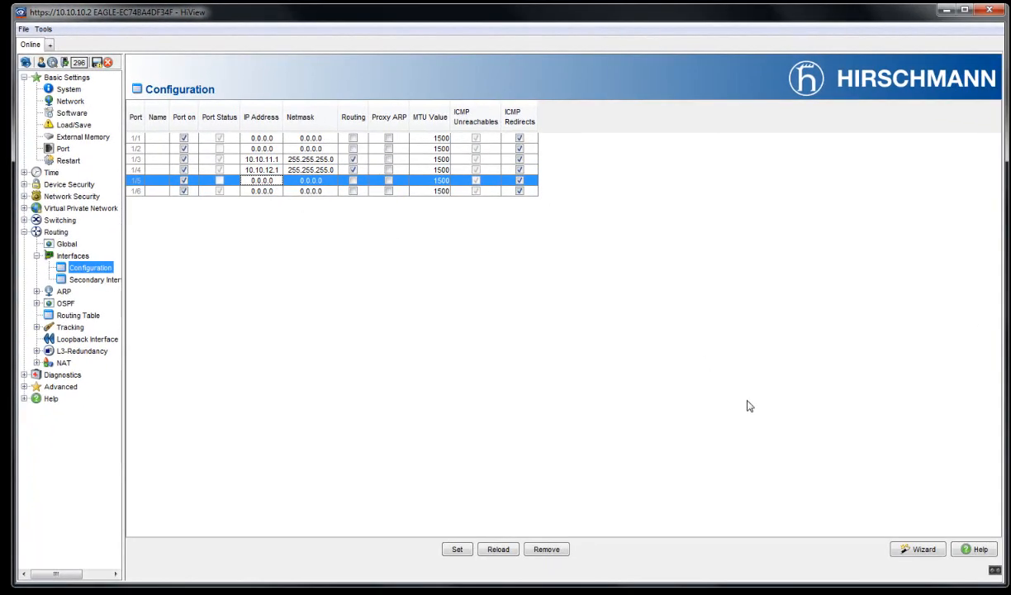
pyautogui.click(918, 549)
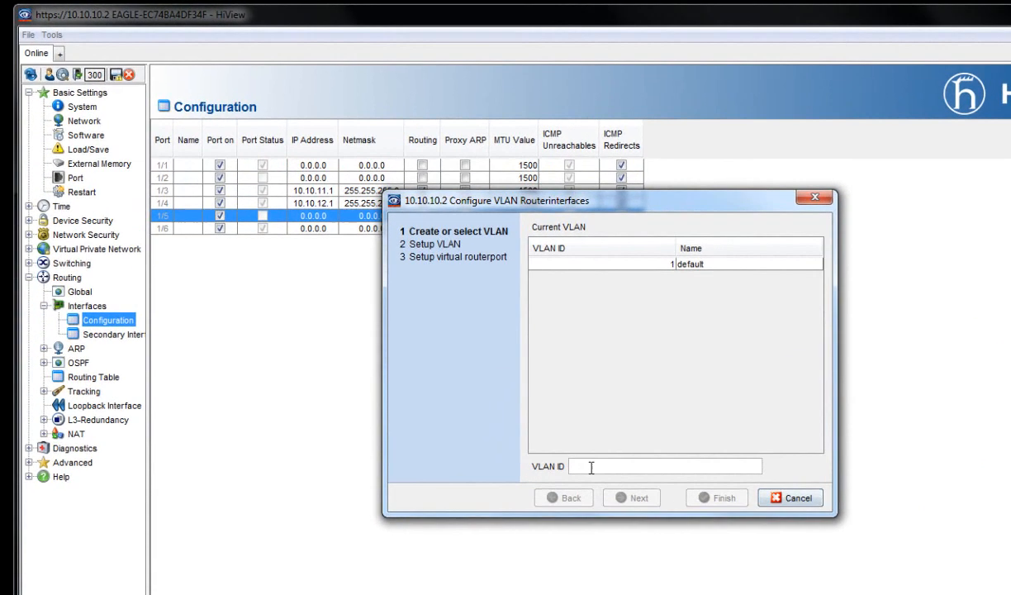
# - Enter VLAN ID 192 in the wizard and continue to the Setup VLAN step
pyautogui.write('192')
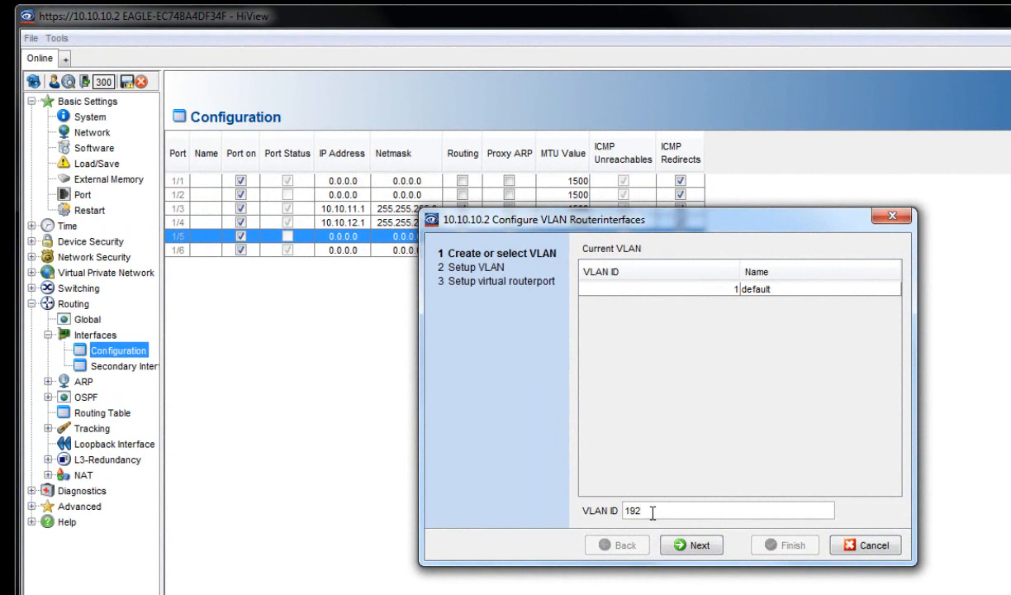
pyautogui.click(696, 546)
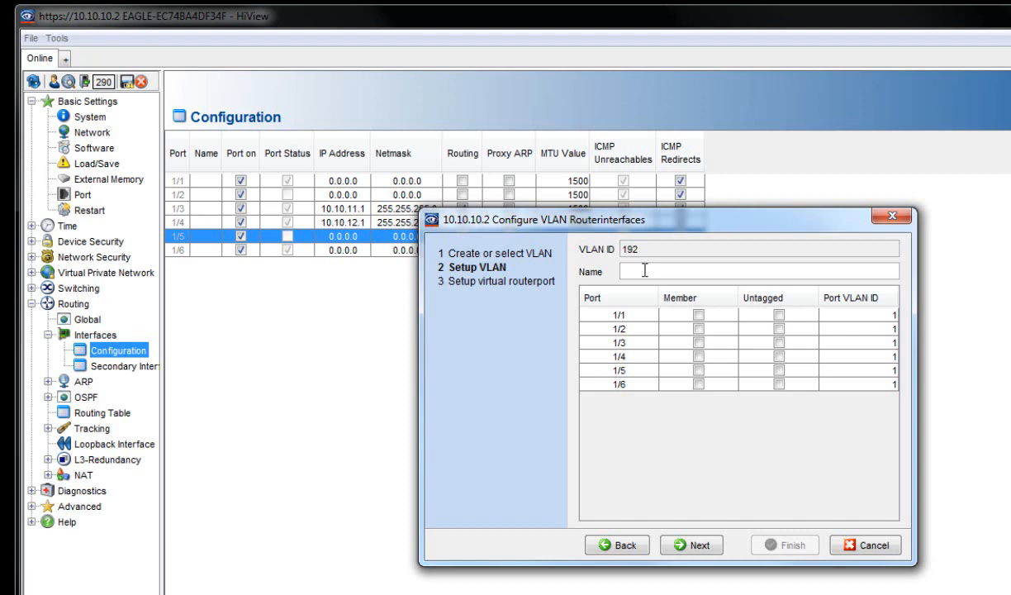
# - Name VLAN 192 'Local' and make ports 1/5 and 1/6 untagged members with port VLAN ID 192
pyautogui.write('Local')
pyautogui.click(779, 370)
pyautogui.click(779, 384)
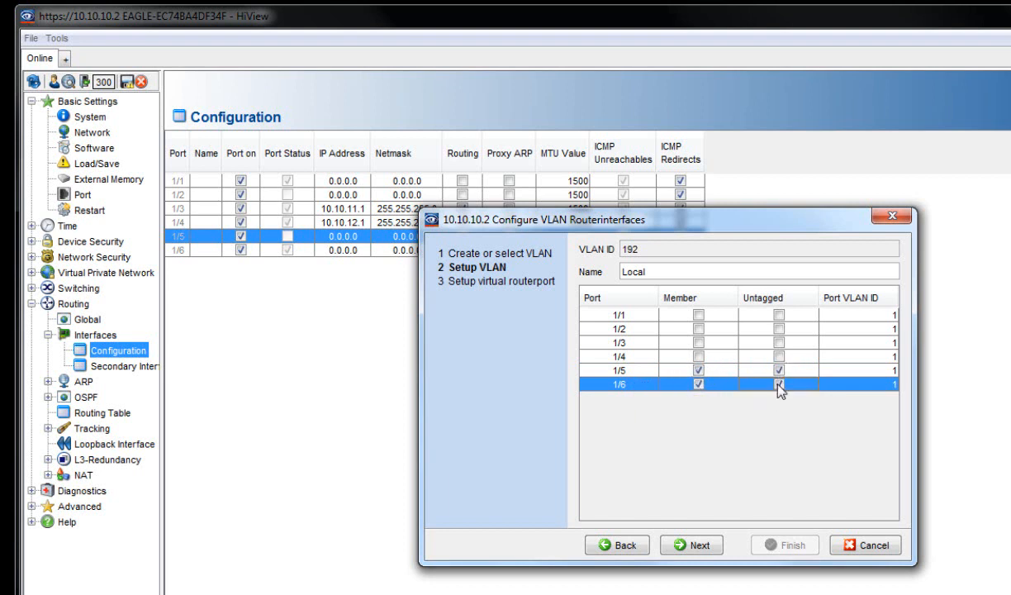
pyautogui.doubleClick(882, 371)
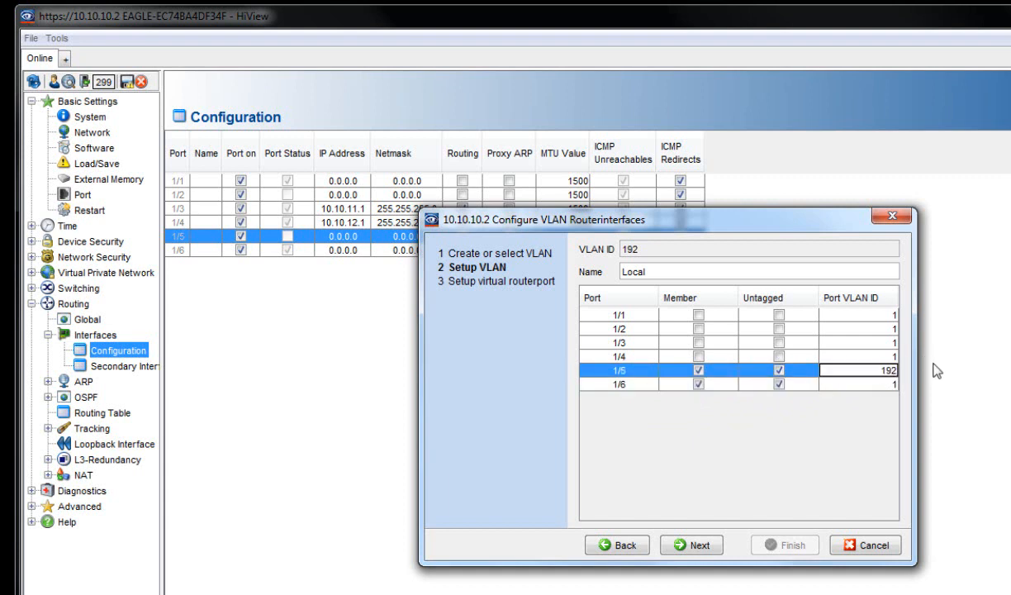
pyautogui.doubleClick(880, 386)
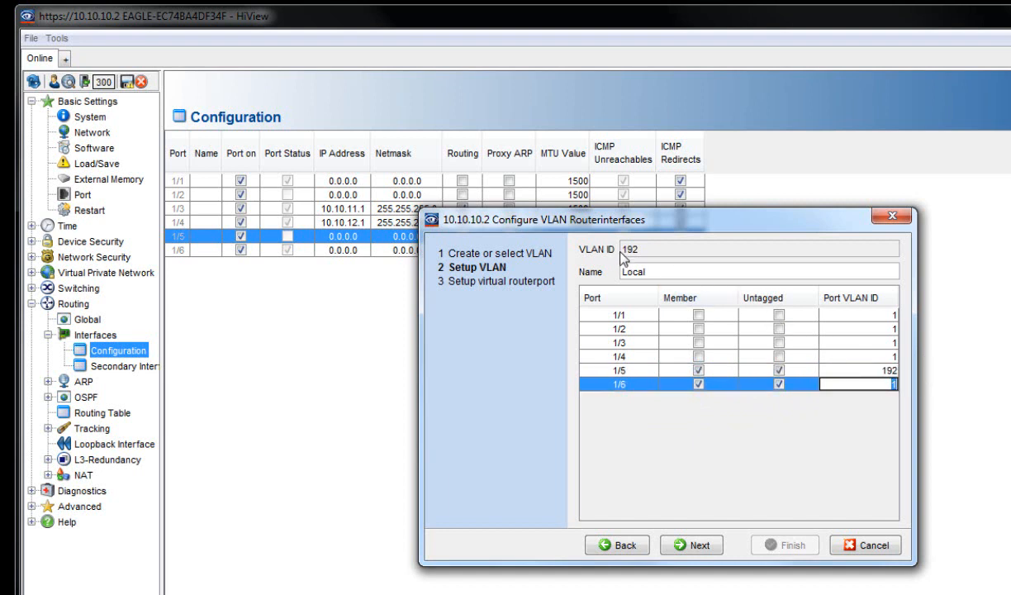
pyautogui.write('192')
pyautogui.click(708, 545)
pyautogui.click(689, 273)
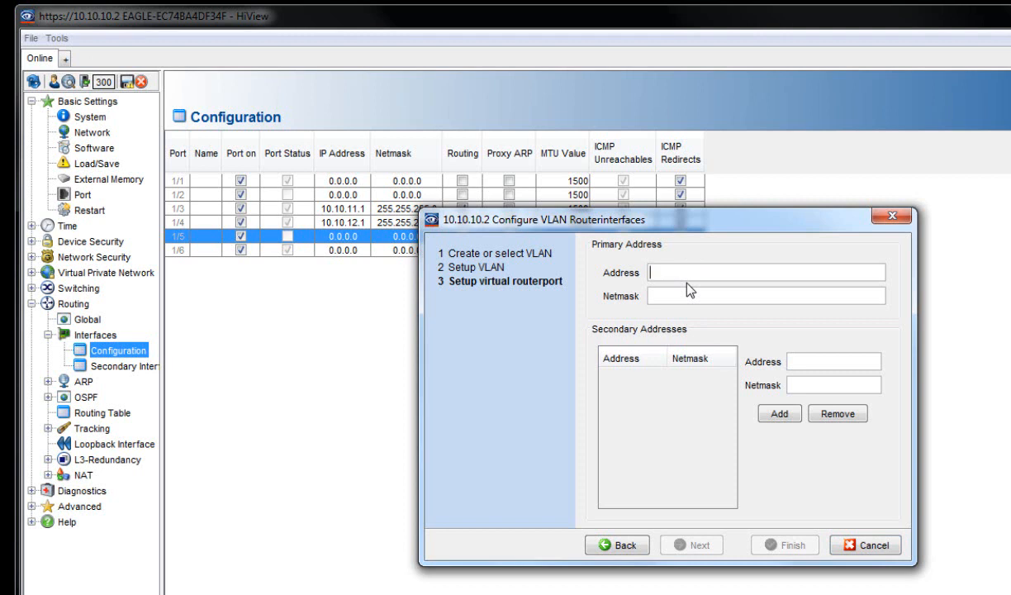
# - Give the VLAN 192 router port address 192.168.1.1, mask 255.255.255.0, and remove its ports from other VLANs
pyautogui.write('192.168.1.1')
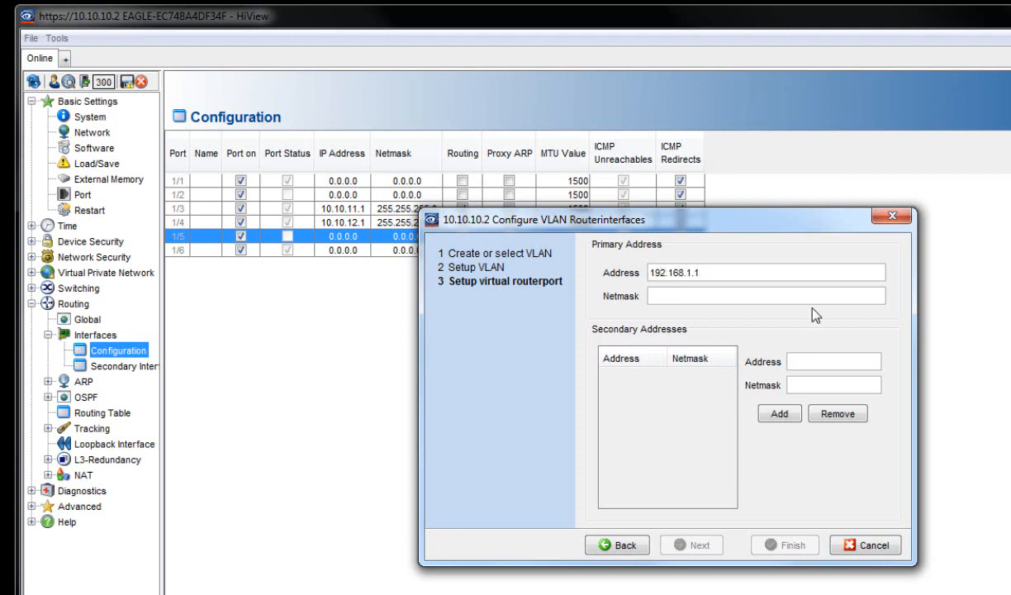
pyautogui.click(777, 295)
pyautogui.write('255.255.25')
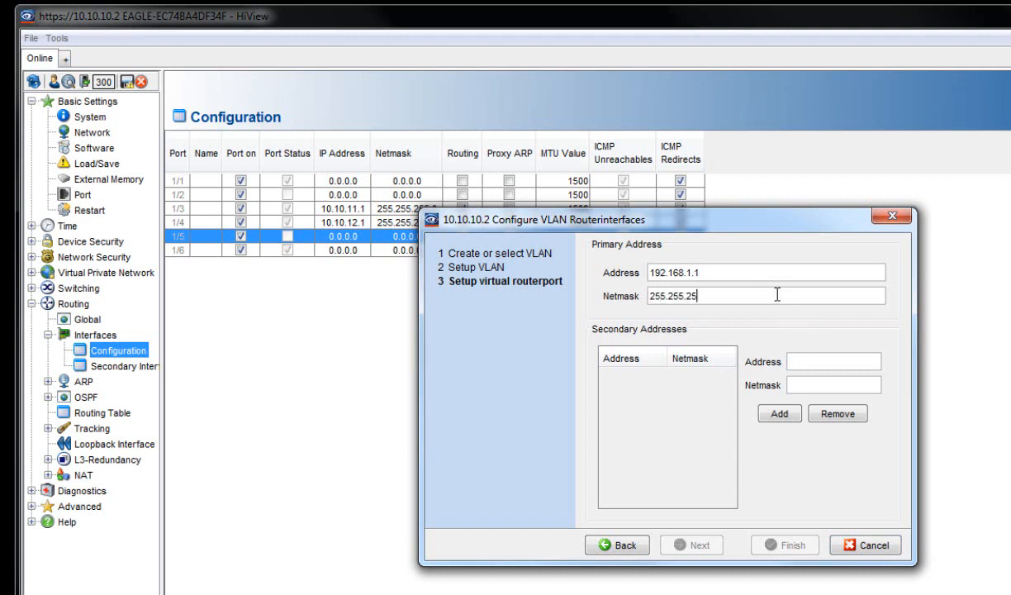
pyautogui.write('5.0')
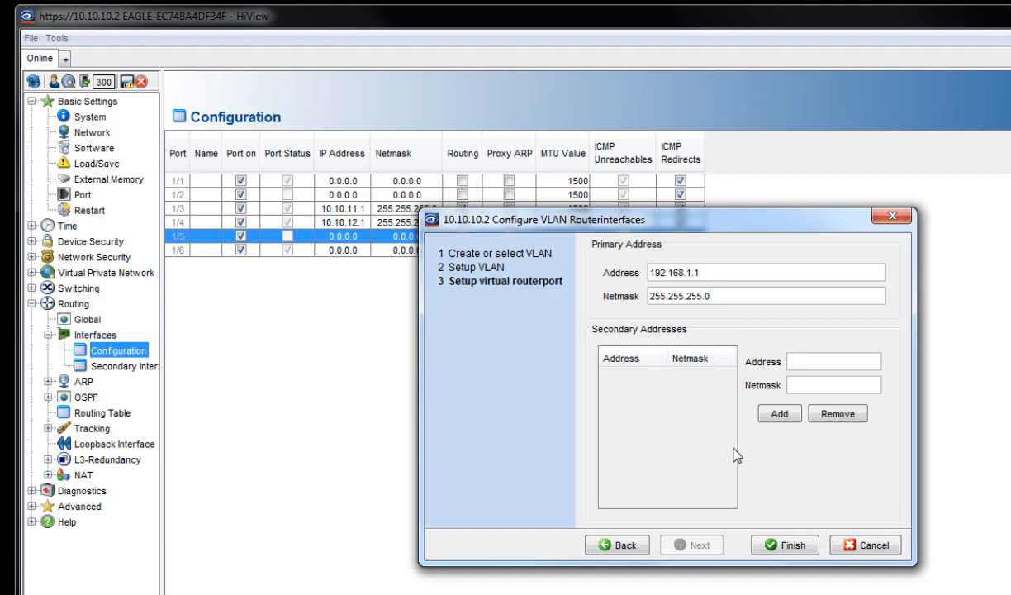
pyautogui.click(798, 546)
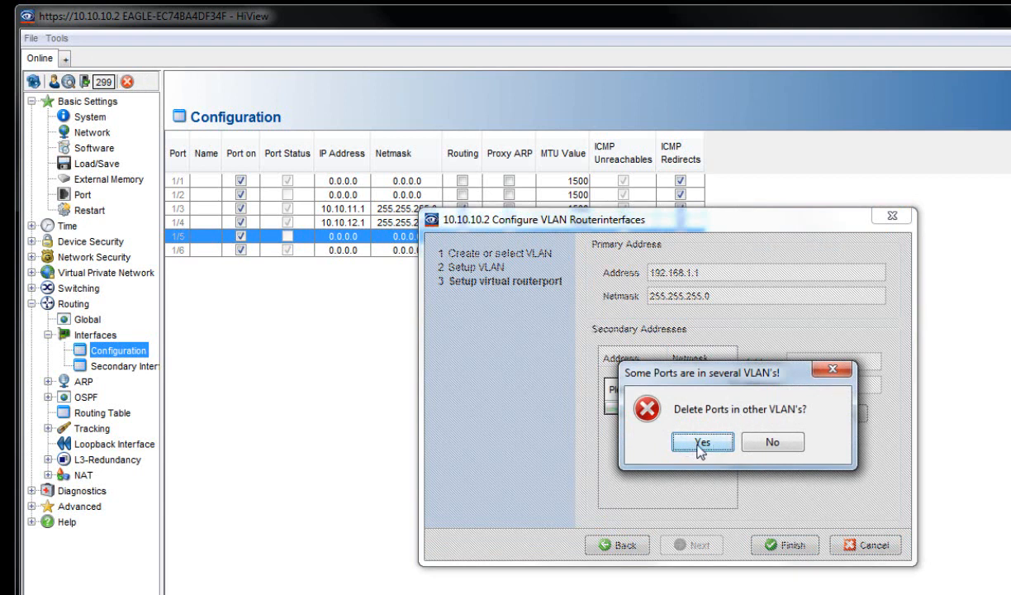
pyautogui.click(691, 444)
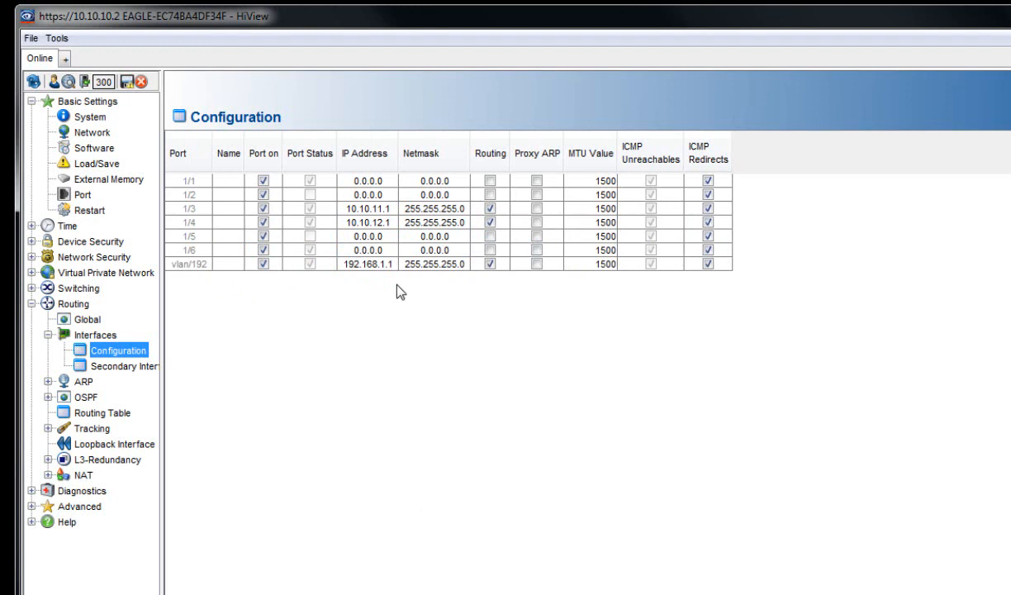
# - Verify VLAN 192 membership and port VLAN ID 192 for ports 1/5 and 1/6, then return to router interfaces
pyautogui.click(32, 288)
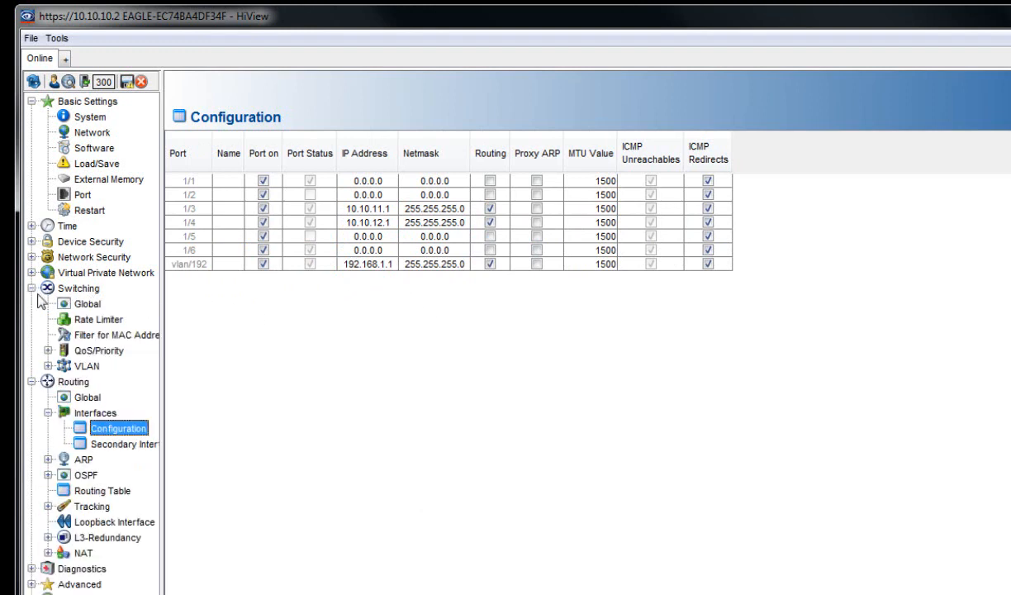
pyautogui.click(48, 366)
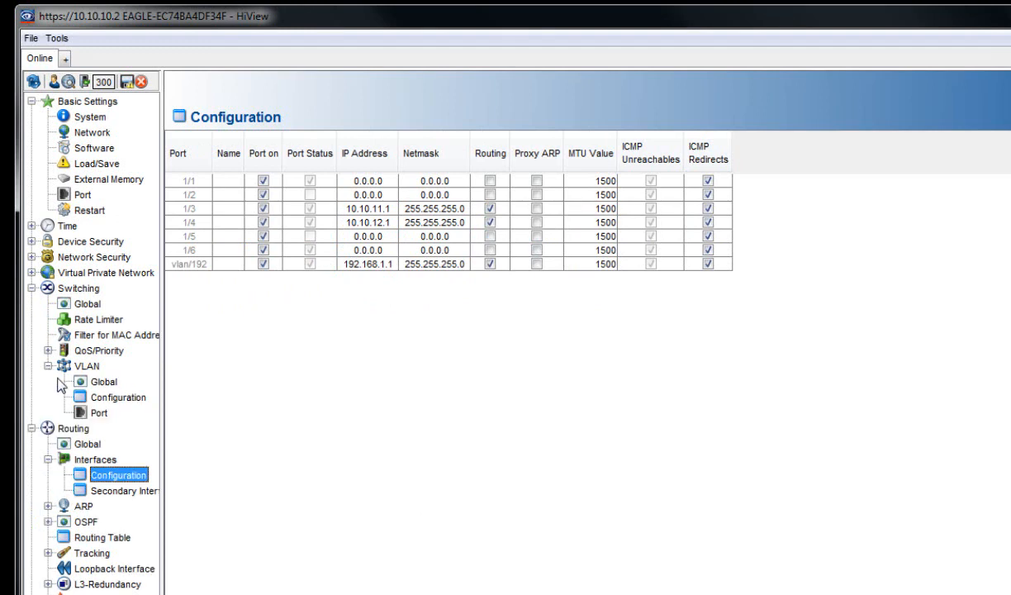
pyautogui.click(107, 398)
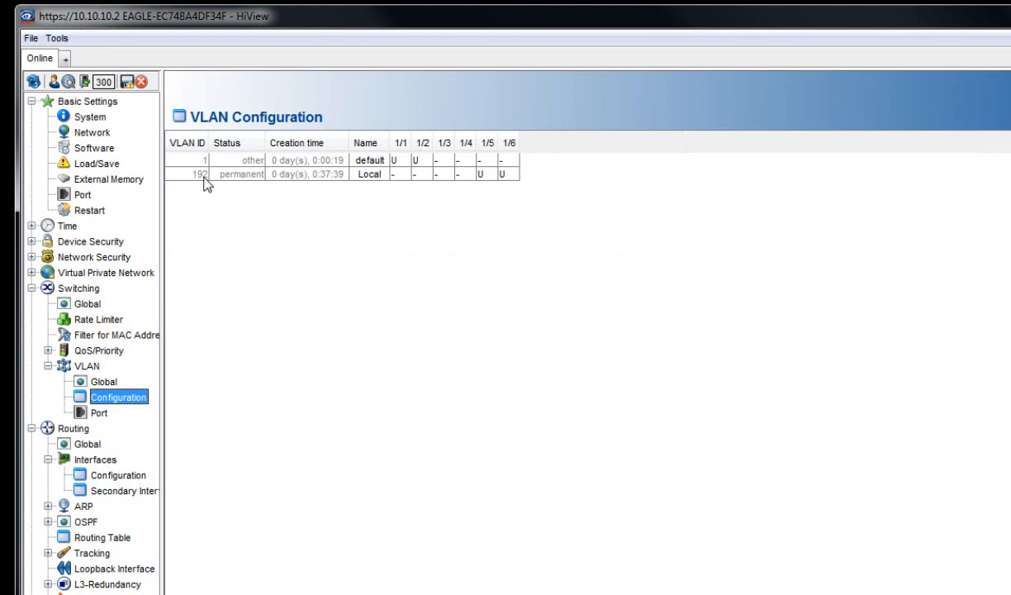
pyautogui.click(100, 413)
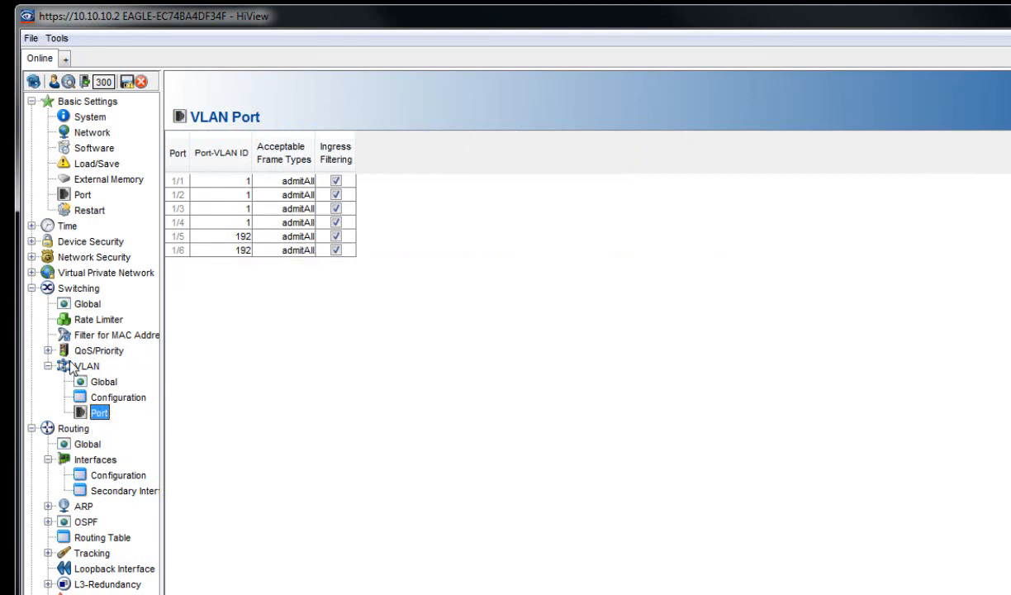
pyautogui.click(111, 475)
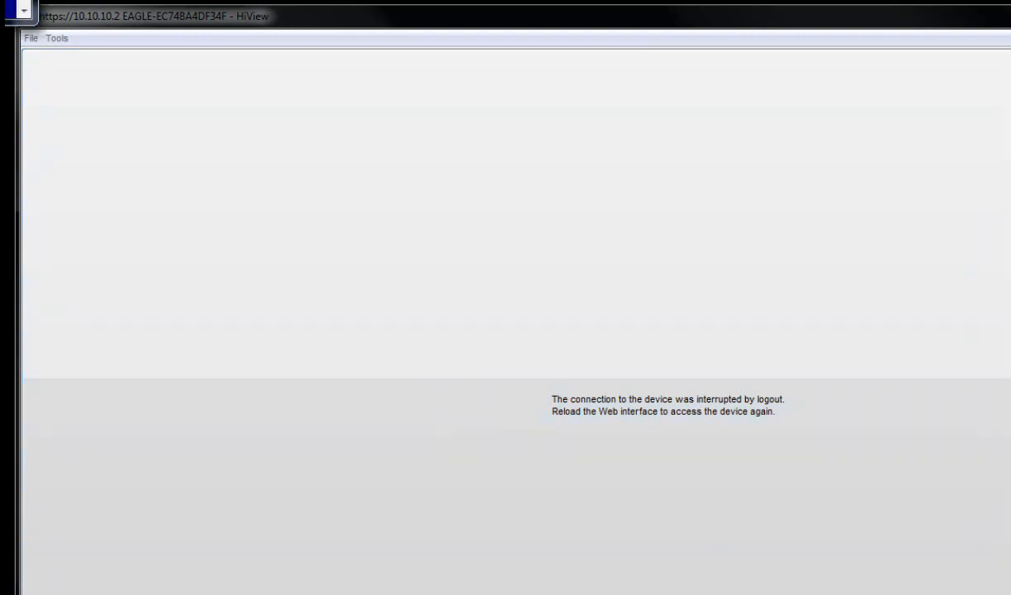
# - Run a continuous ping to 192.168.1.2 (ping 192.168.1.2 -t) from the Blue console
pyautogui.moveTo(2, 1); pyautogui.dragTo(357, 117)
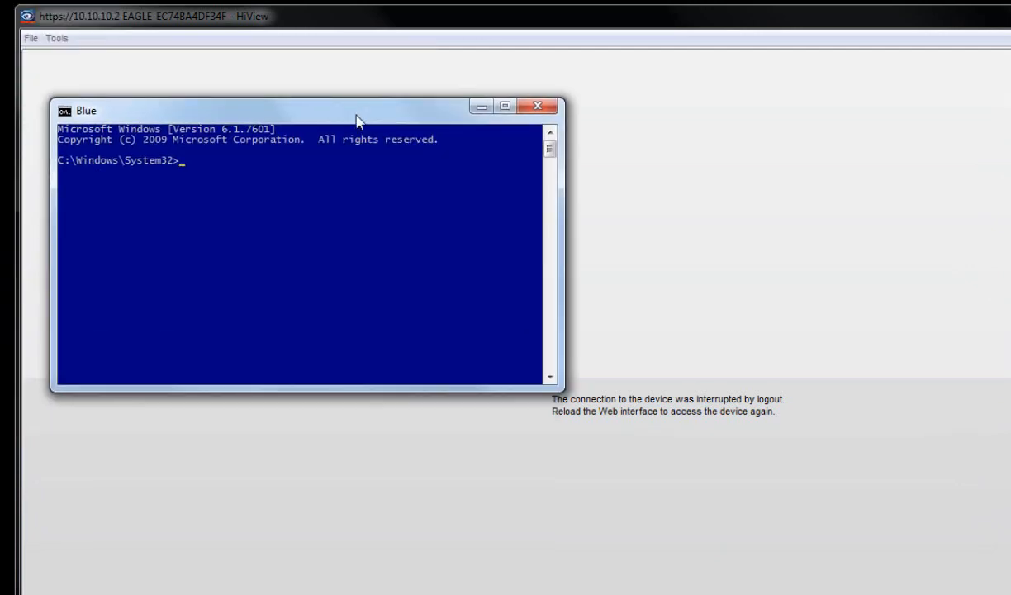
pyautogui.write('ping 192.168.1.2')
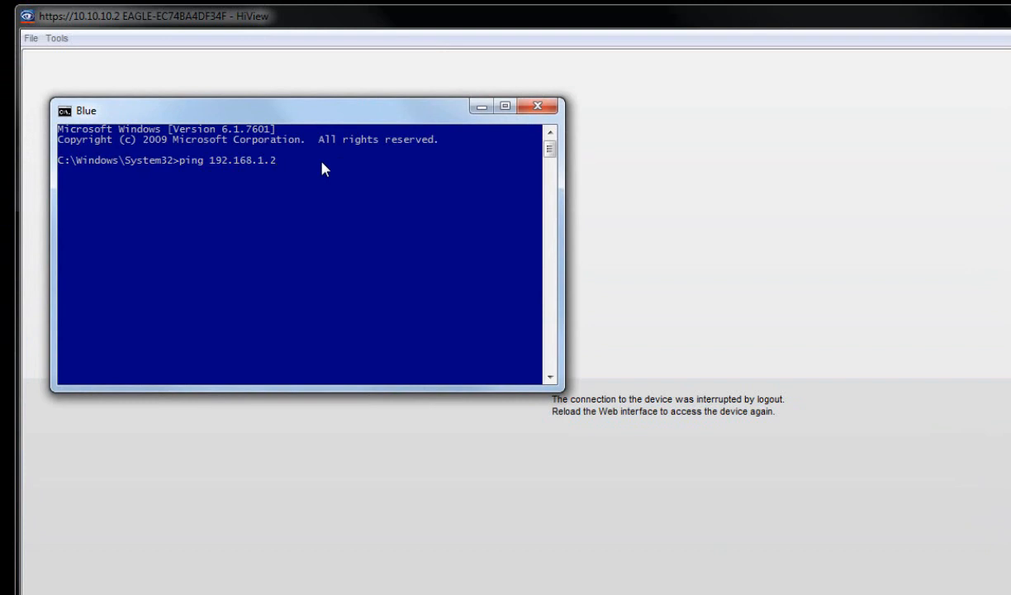
pyautogui.write(' -t')
pyautogui.press('Return')
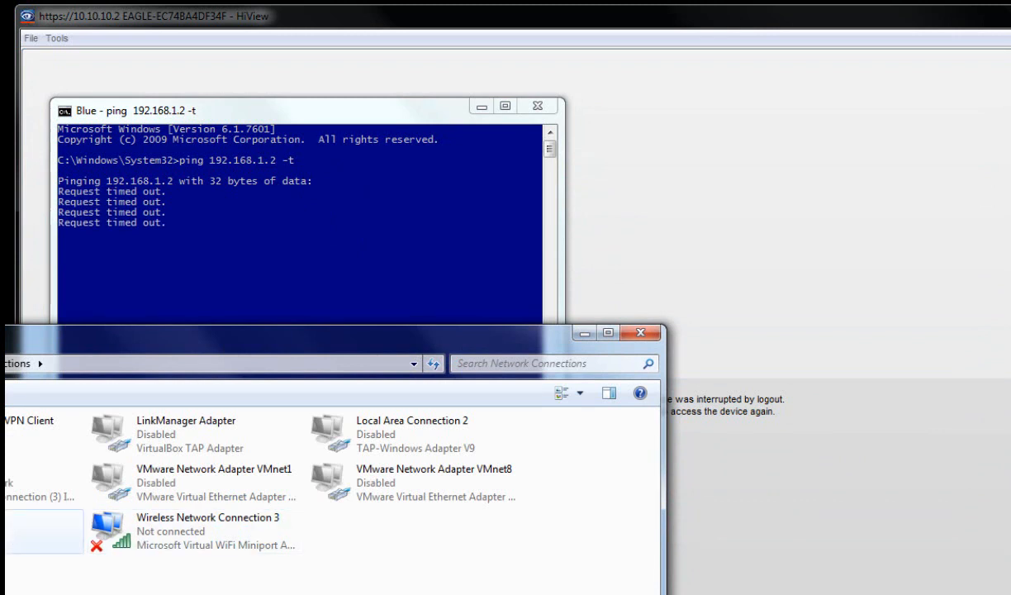
# - Bring up the LAN connection's options in Windows Network Connections
pyautogui.rightClick(11, 532)
pyautogui.rightClick(8, 530)
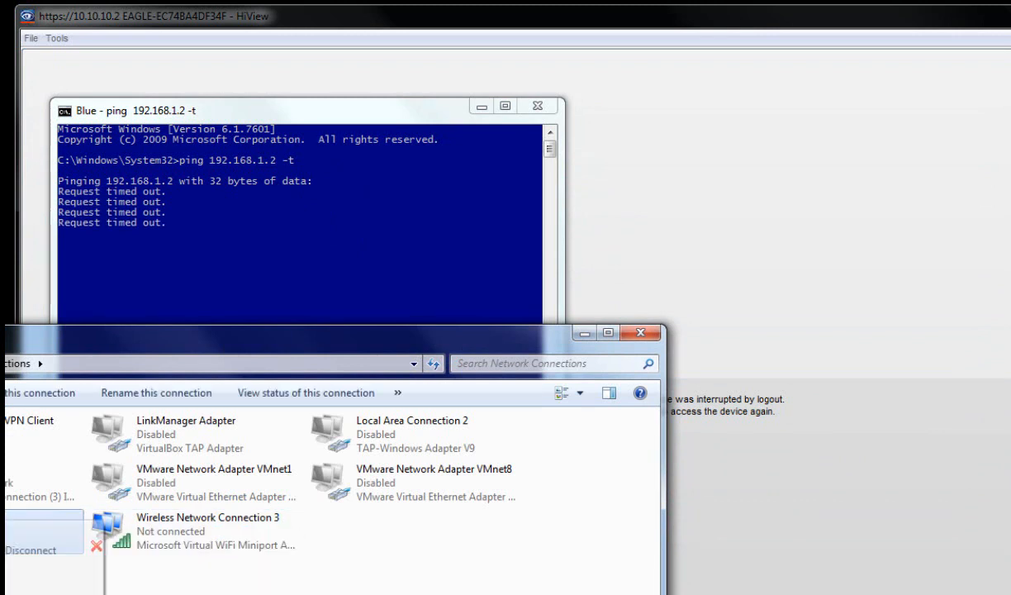
pyautogui.click(15, 565)
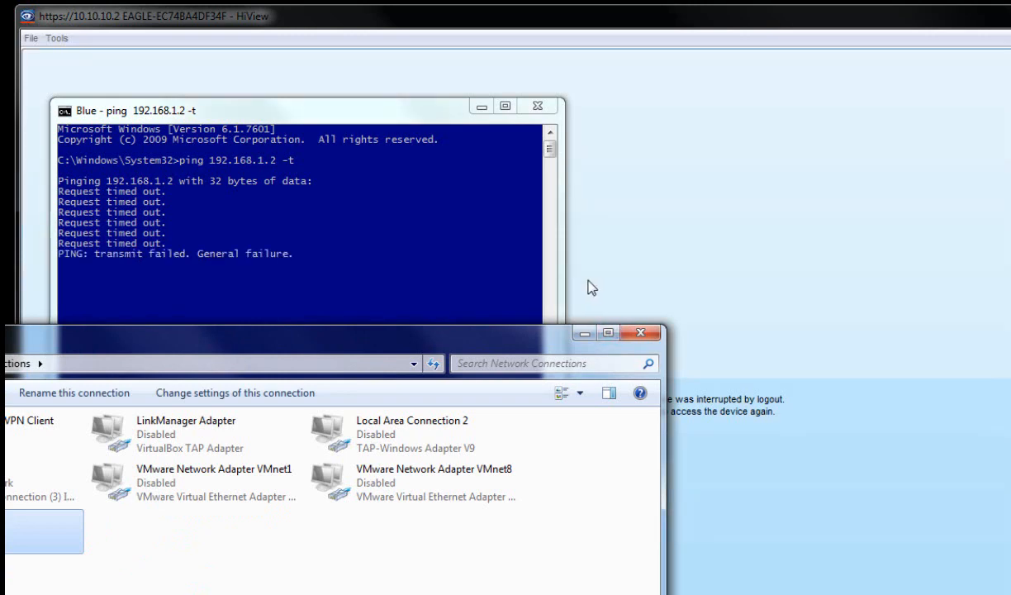
pyautogui.click(583, 333)
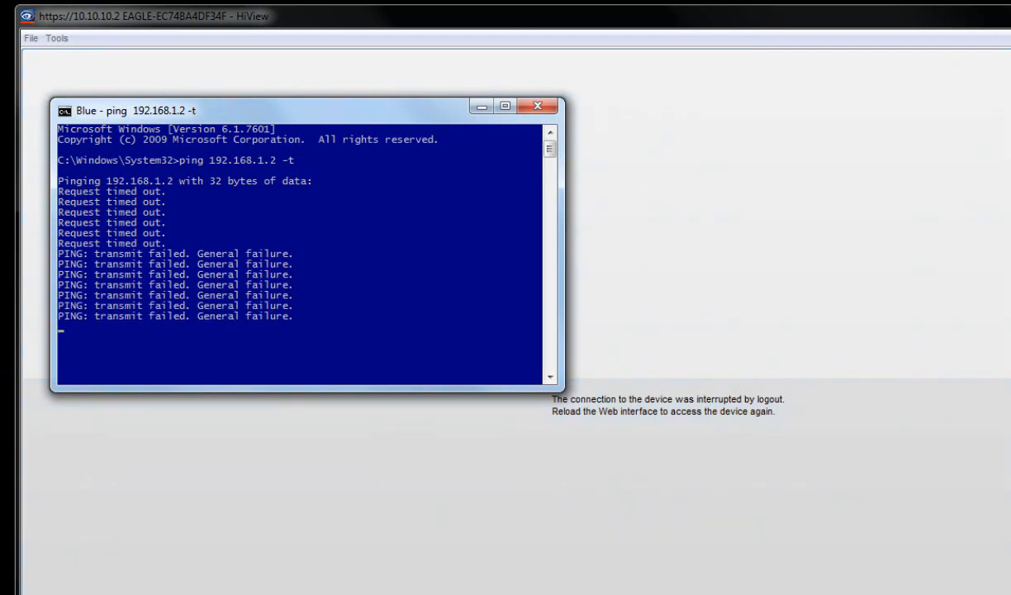
pyautogui.hotkey('alt', 'Tab')
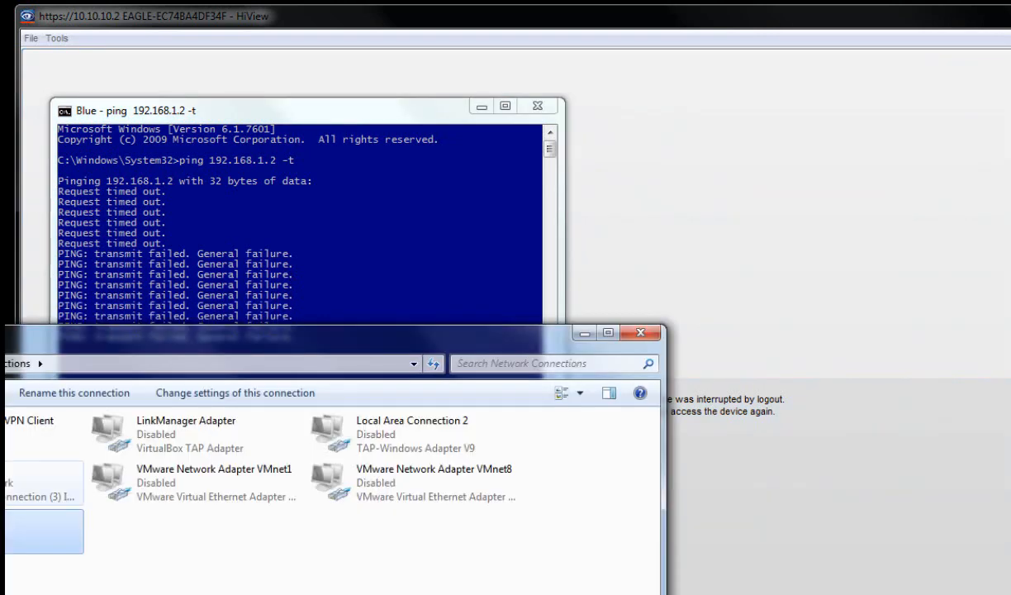
# - Set the RJ45 LAN adapter's IPv4 to 192.168.1.99, mask 255.255.255.0, gateway 192.168.1.1
pyautogui.doubleClick(42, 483)
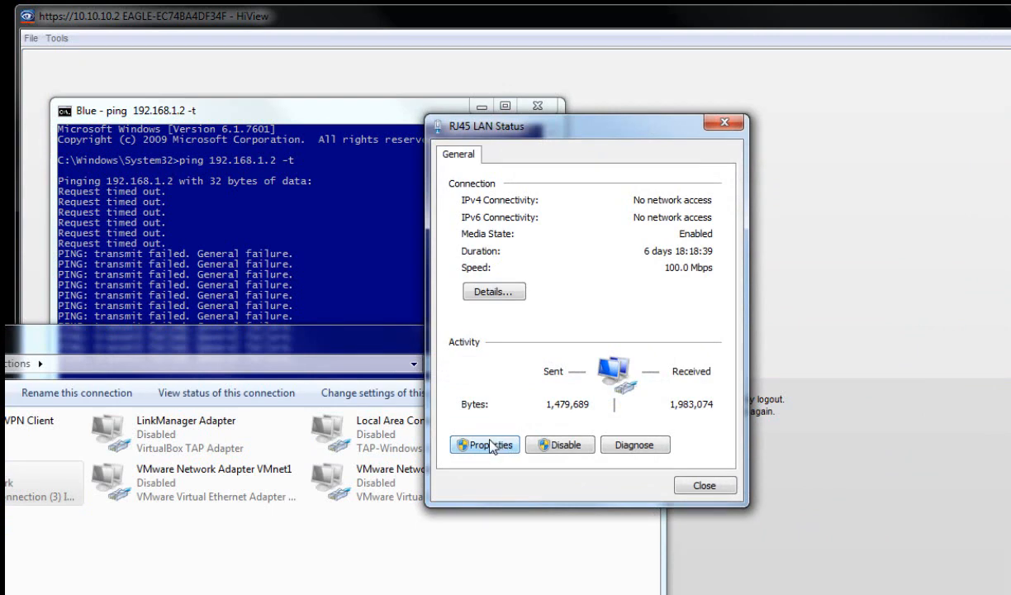
pyautogui.click(492, 447)
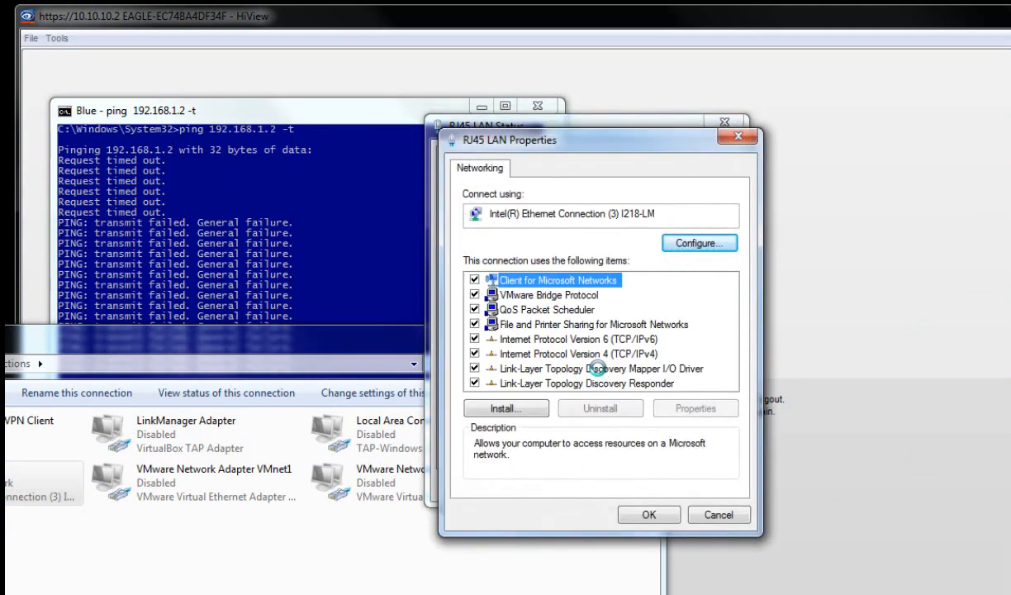
pyautogui.doubleClick(578, 353)
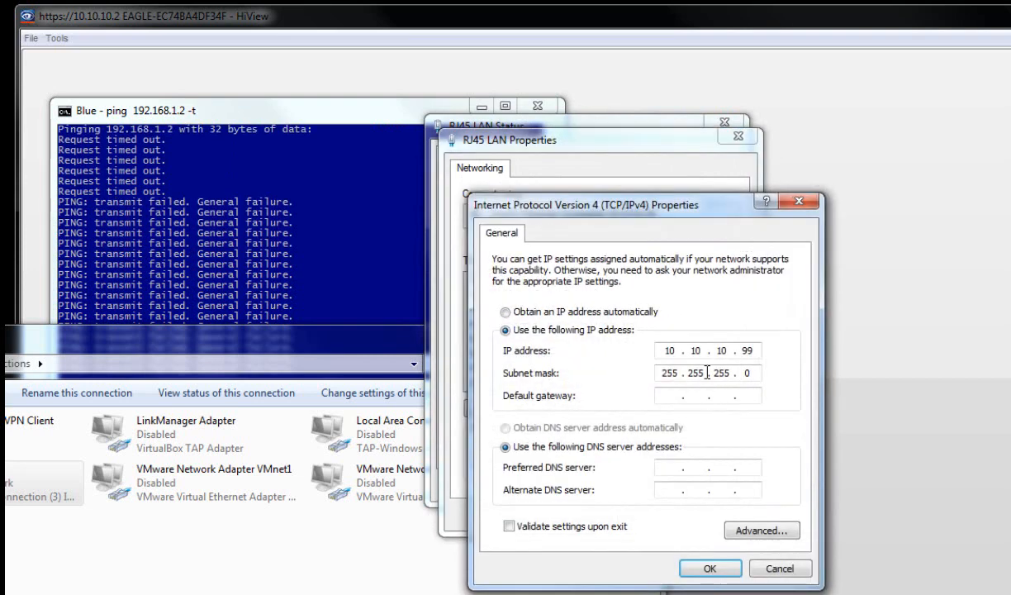
pyautogui.doubleClick(669, 350)
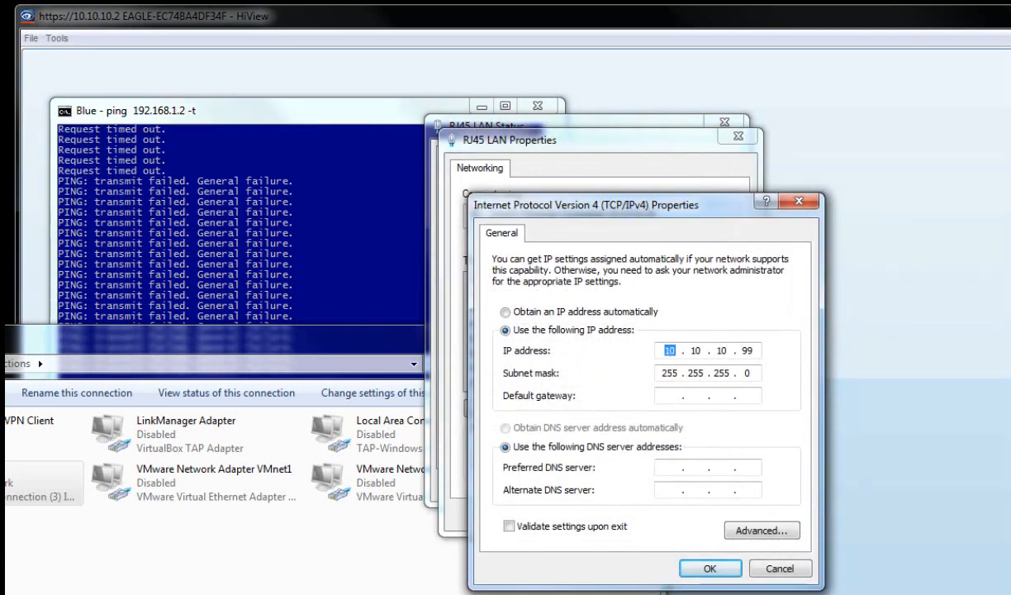
pyautogui.write('192 . 168 . ')
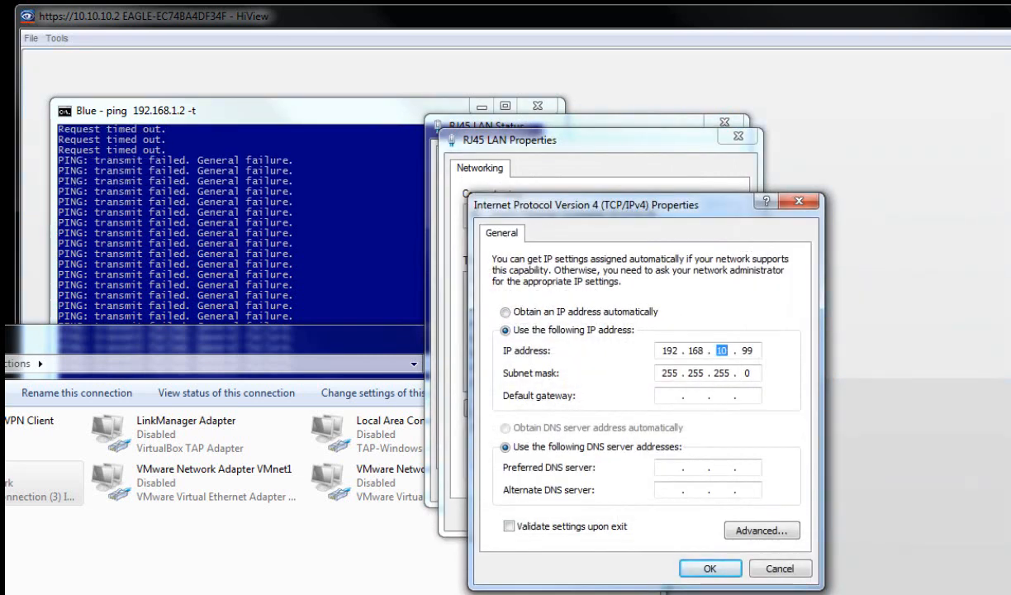
pyautogui.write('1 . 99')
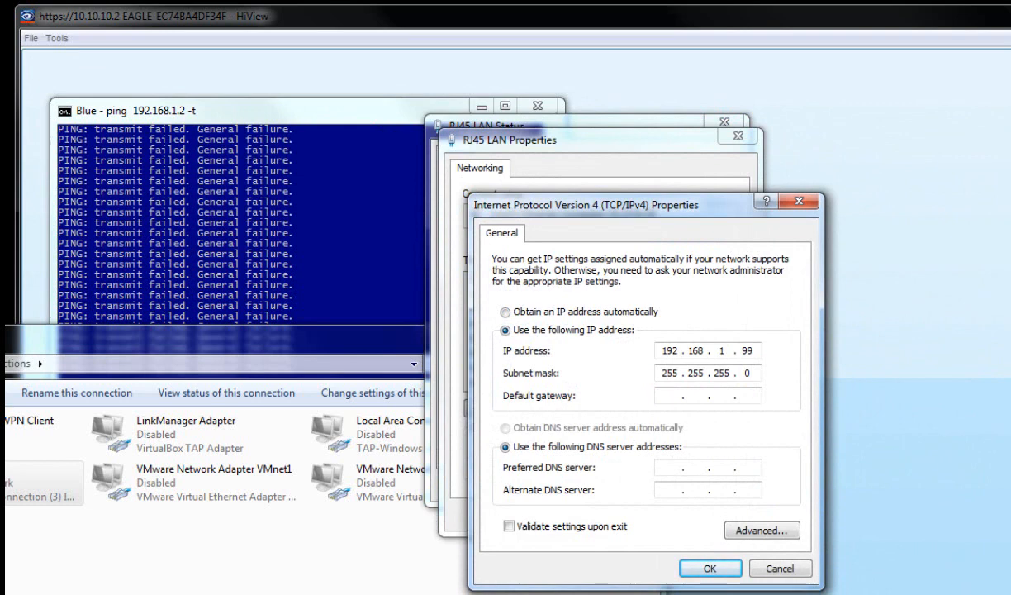
pyautogui.write('192 . 168 . 1 . 1')
pyautogui.click(709, 567)
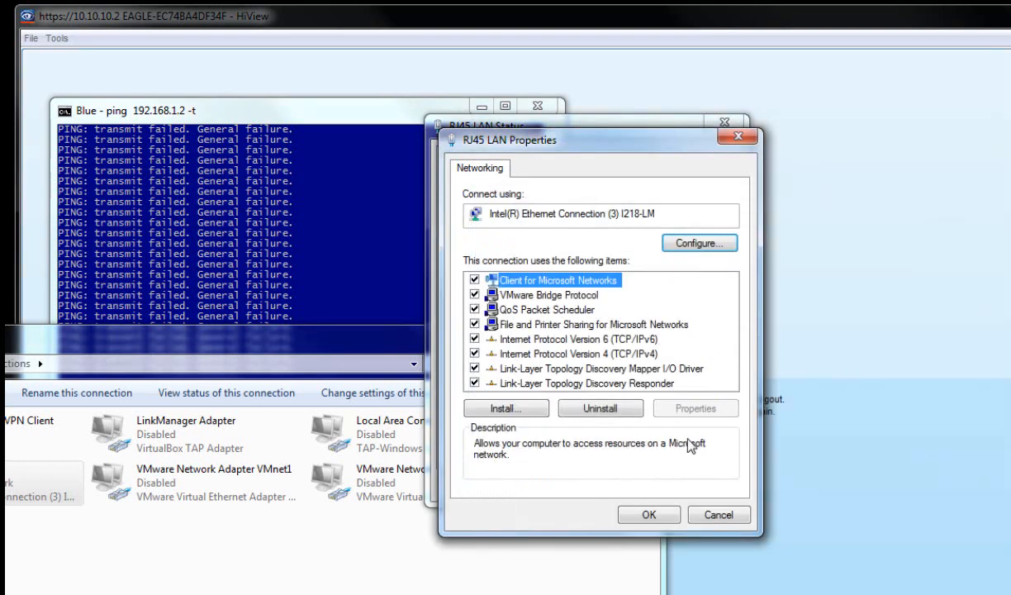
pyautogui.click(644, 519)
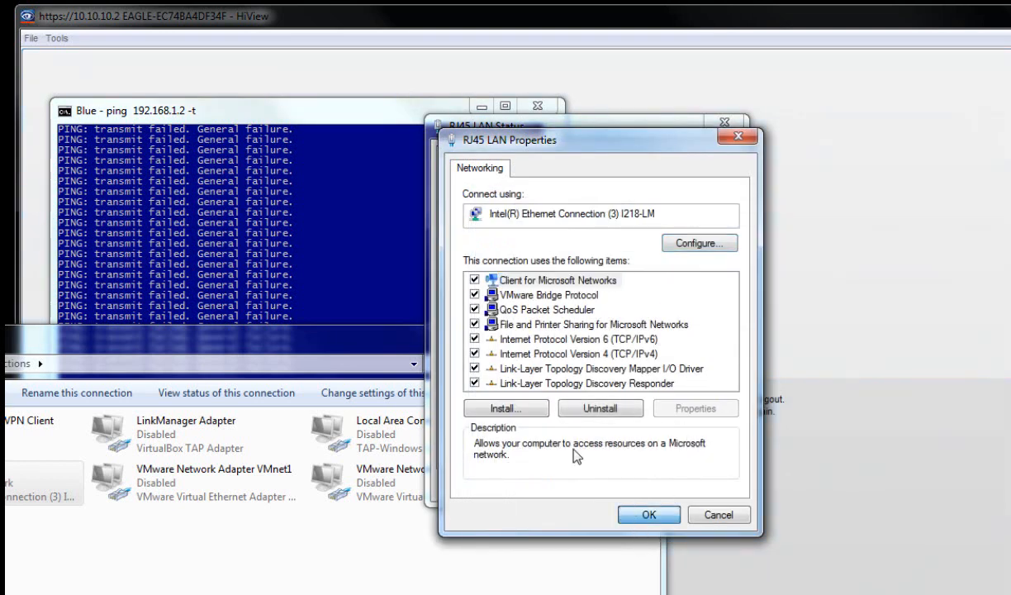
pyautogui.click(715, 487)
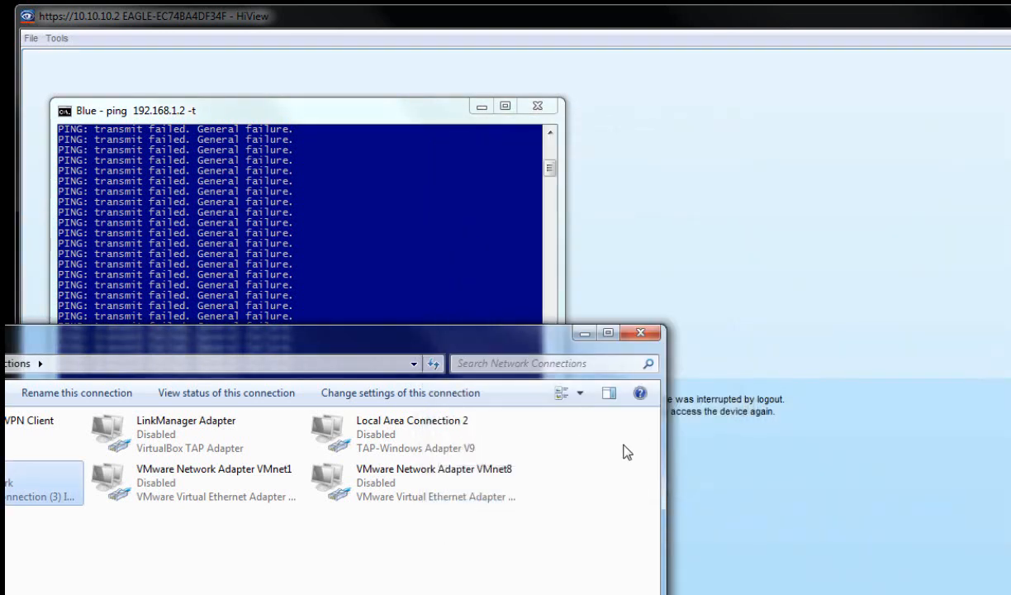
# - Minimize Network Connections to see the Blue ping replies, then switch to the Red console
pyautogui.click(582, 334)
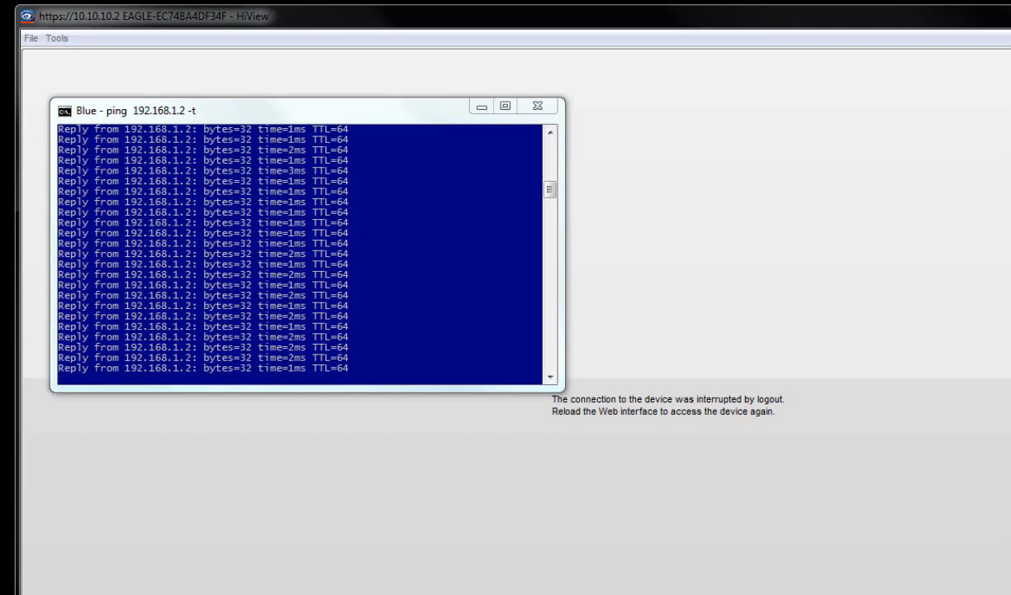
pyautogui.hotkey('alt', 'Tab')
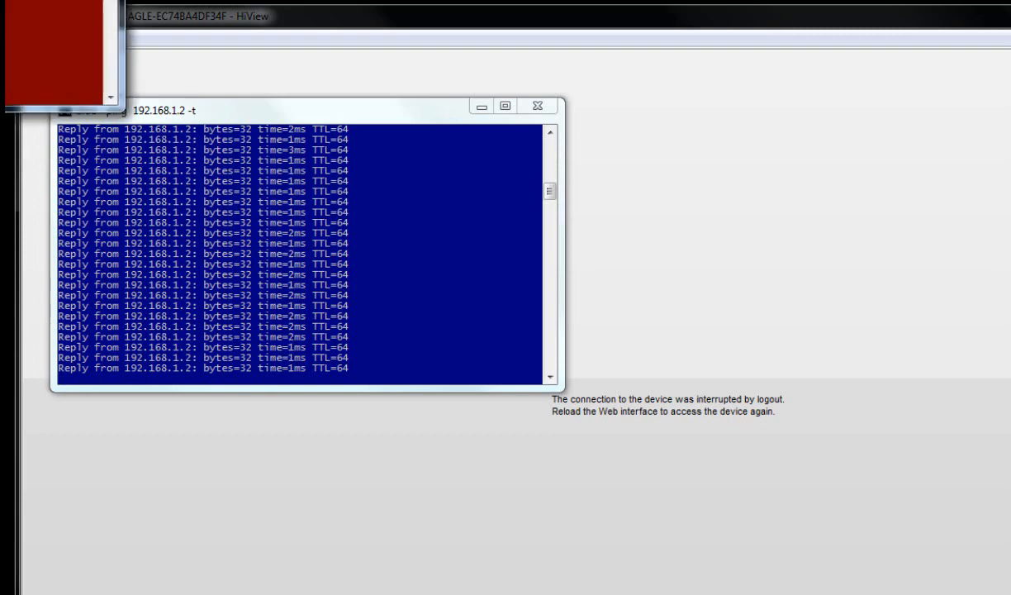
# - Run a continuous ping to 10.10.11.2 (ping 10.10.11.2 -t) from the Red console
pyautogui.moveTo(0, 0); pyautogui.dragTo(570, 311)
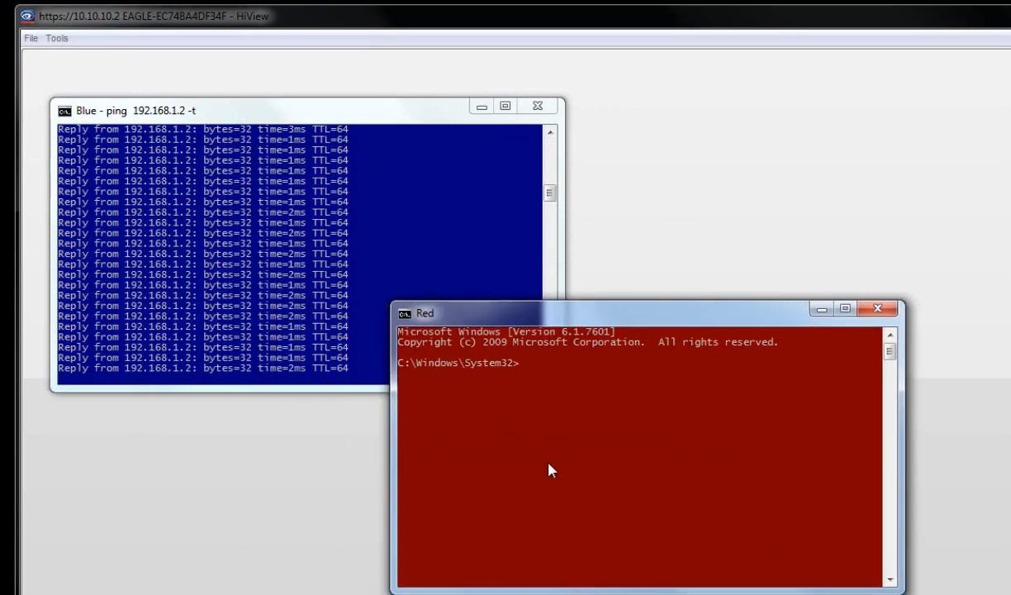
pyautogui.write('ping ')
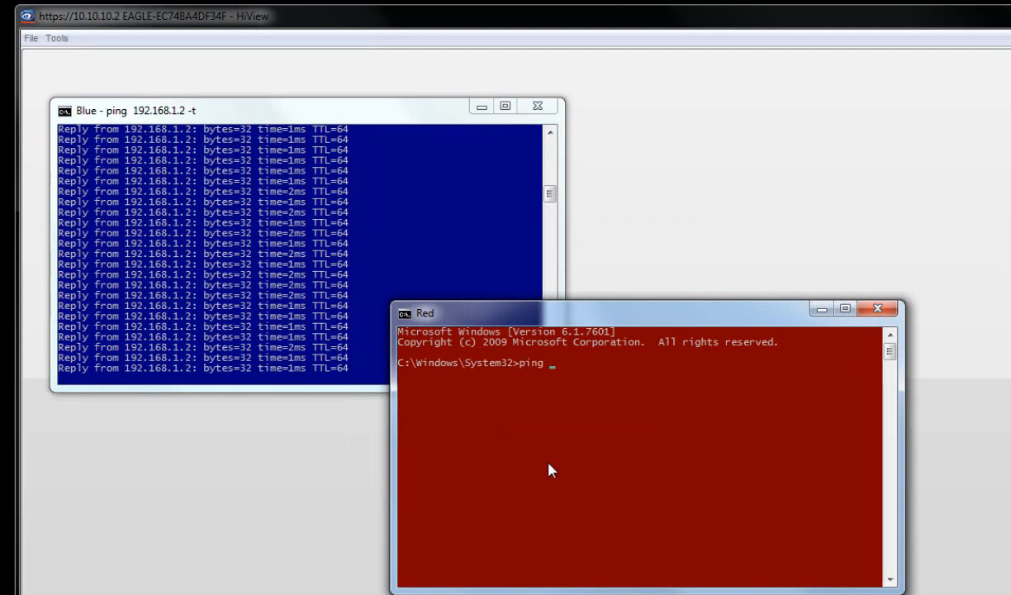
pyautogui.write('10.10.11.2')
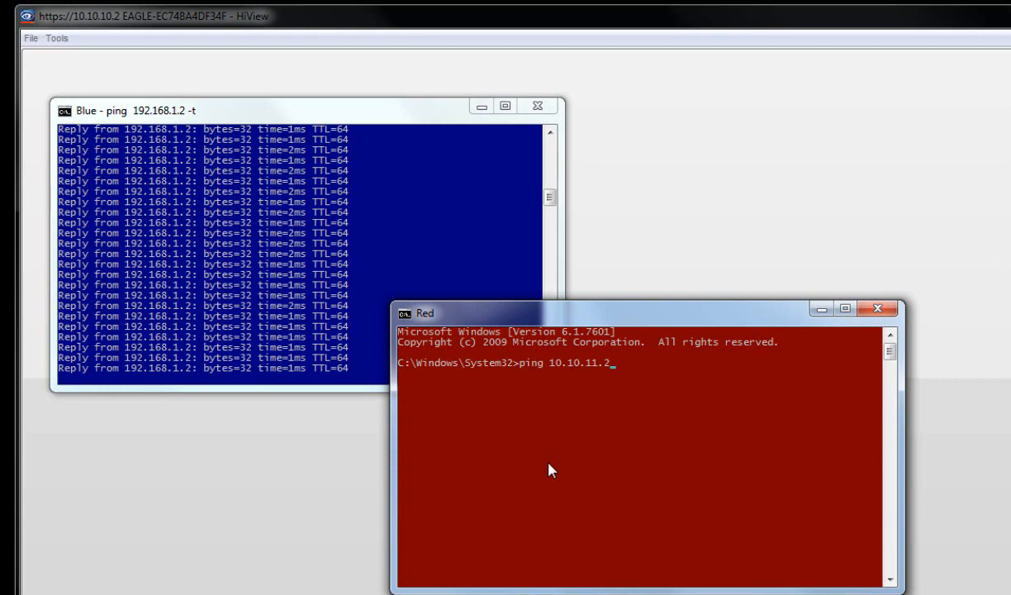
pyautogui.write(' -t')
pyautogui.press('Return')
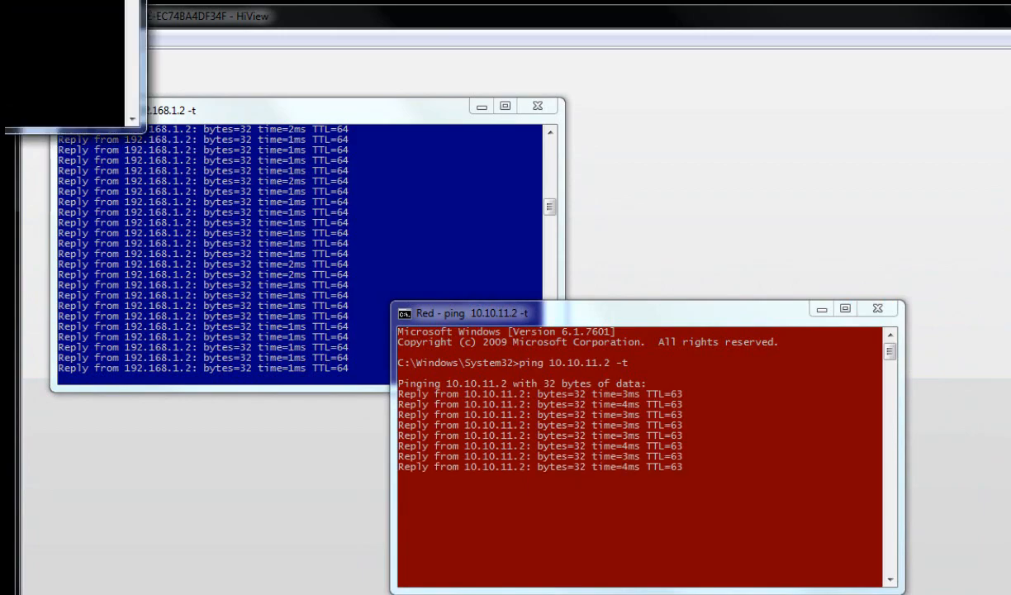
# - Run a continuous ping to 10.10.12.2 (ping 10.10.12.2 -t) from the Black console
pyautogui.moveTo(0, 0); pyautogui.dragTo(806, 70)
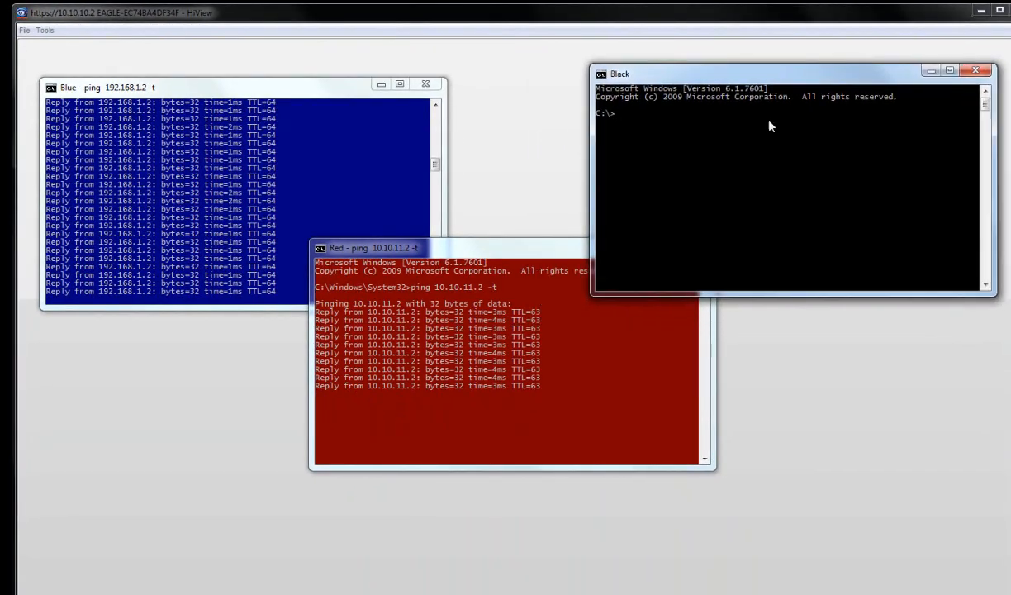
pyautogui.write('ping')
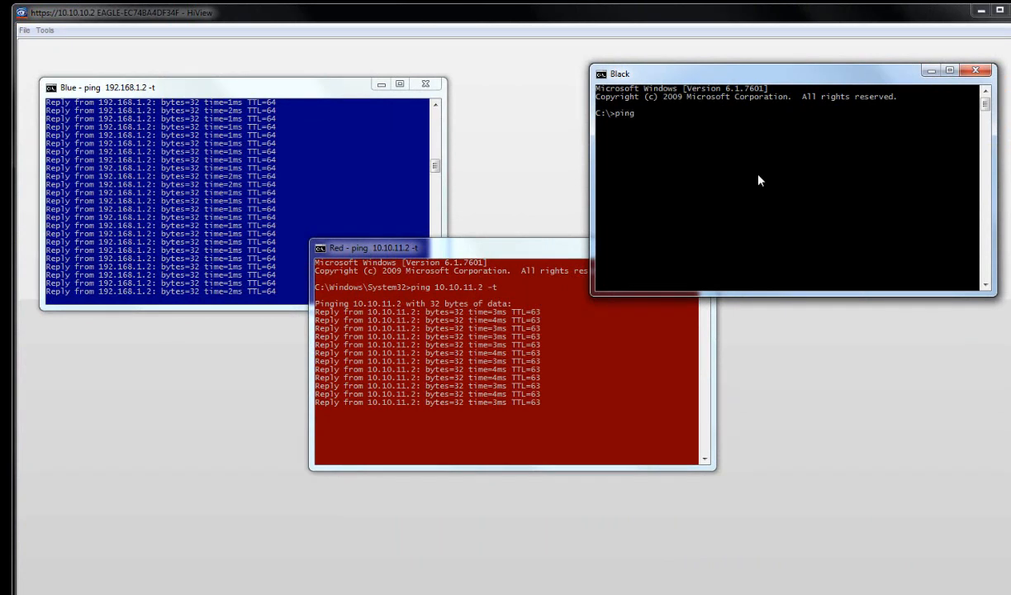
pyautogui.write(' 10.10.12')
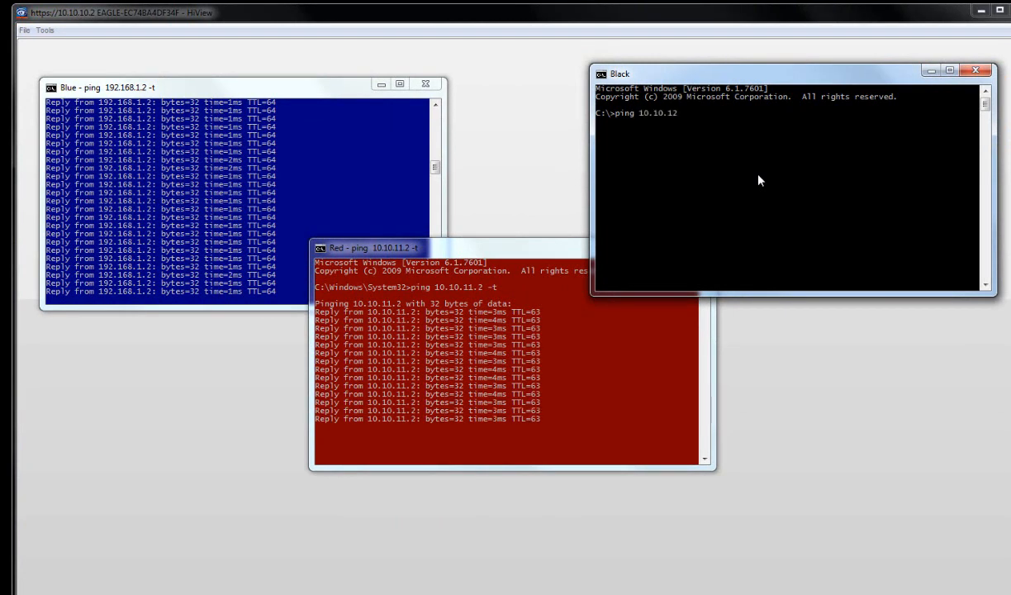
pyautogui.write('.2 -t')
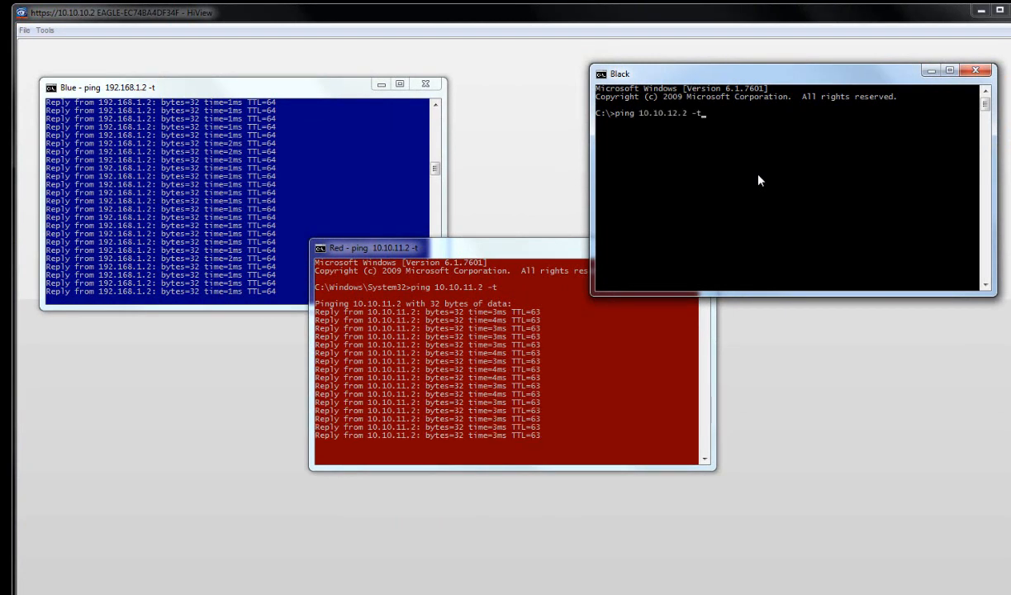
pyautogui.press('Return')
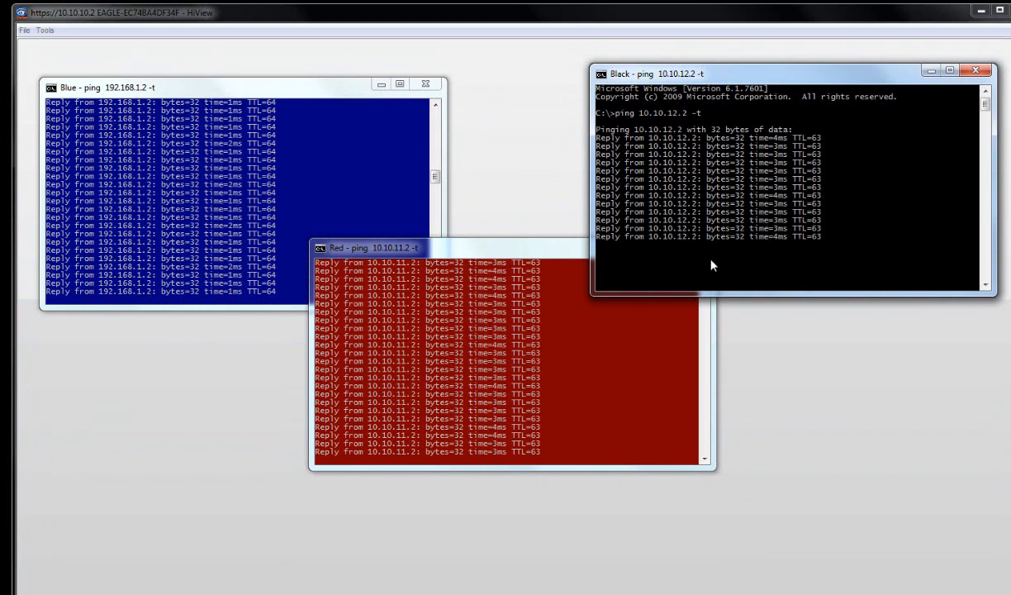
pyautogui.click(588, 376)
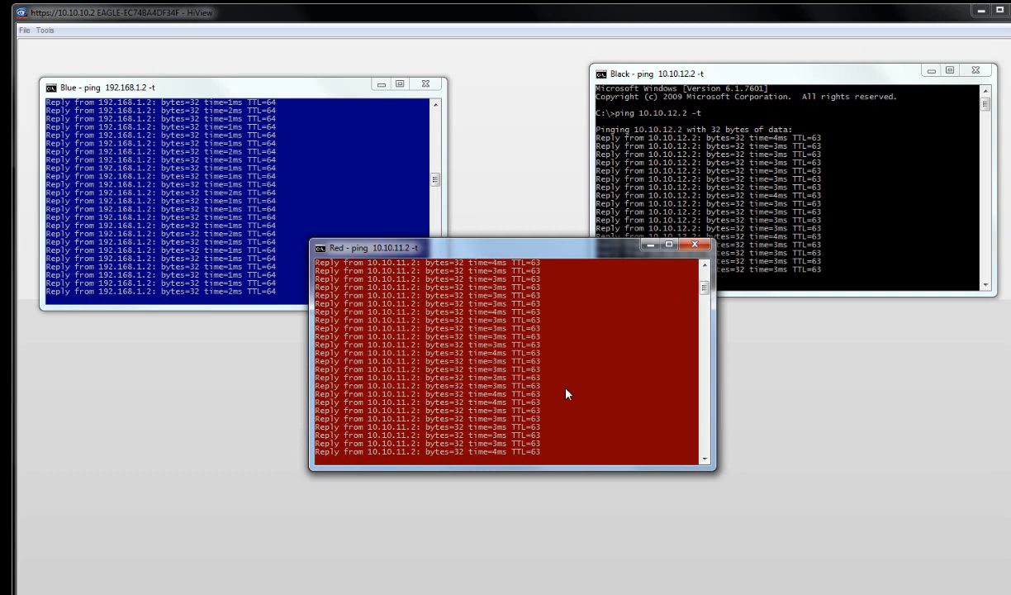
# - Retarget the Red console's continuous ping to 10.10.11.1
pyautogui.hotkey('ctrl', 'c')
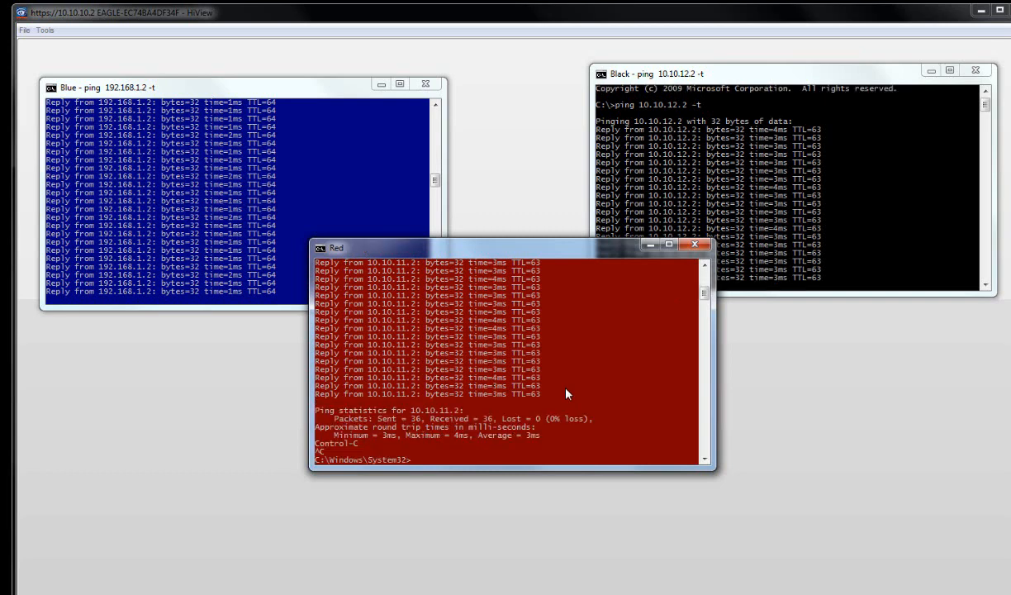
pyautogui.press('Up')
pyautogui.press('BackSpace')
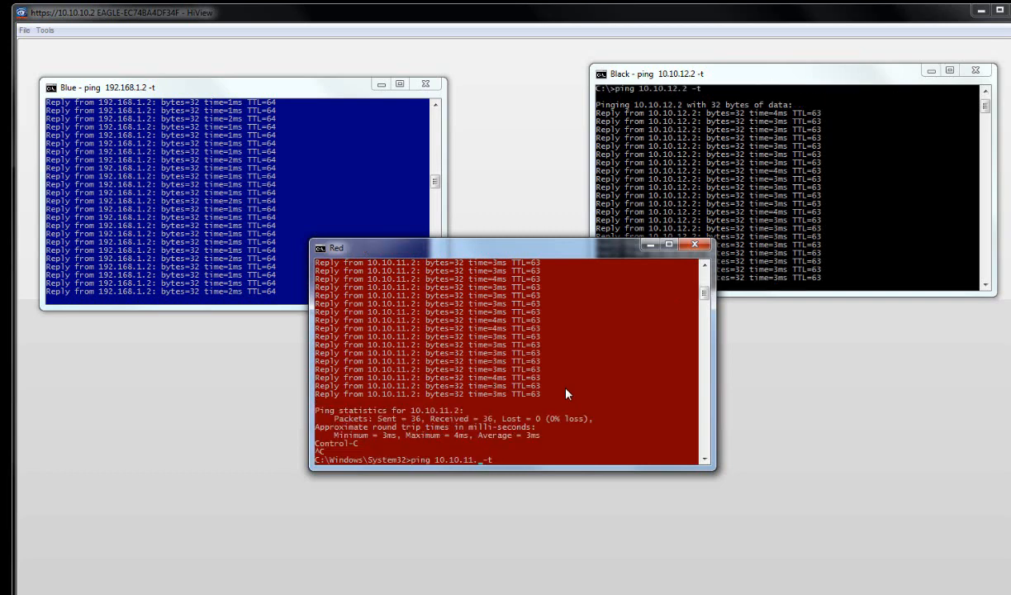
pyautogui.write('1')
pyautogui.press('Return')
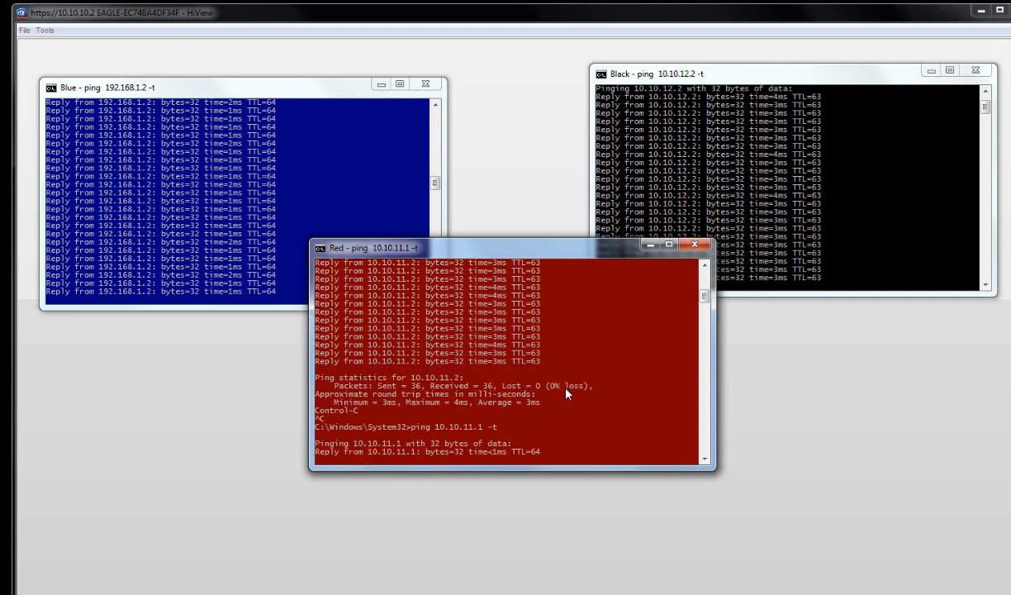
# - Retarget the Black console's continuous ping to 10.10.12.1
pyautogui.click(808, 219)
pyautogui.hotkey('ctrl', 'c')
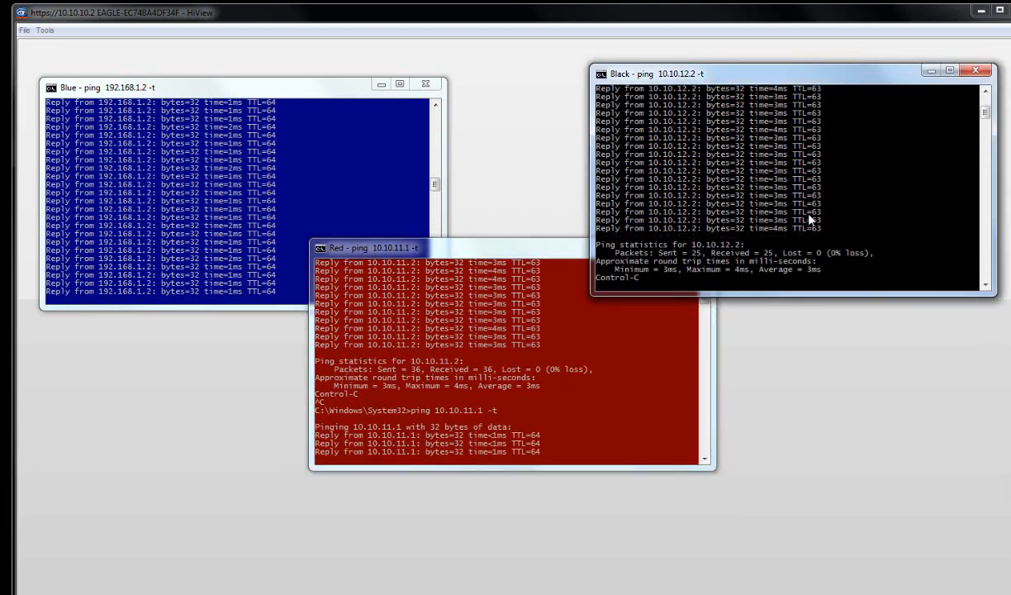
pyautogui.press('Up')
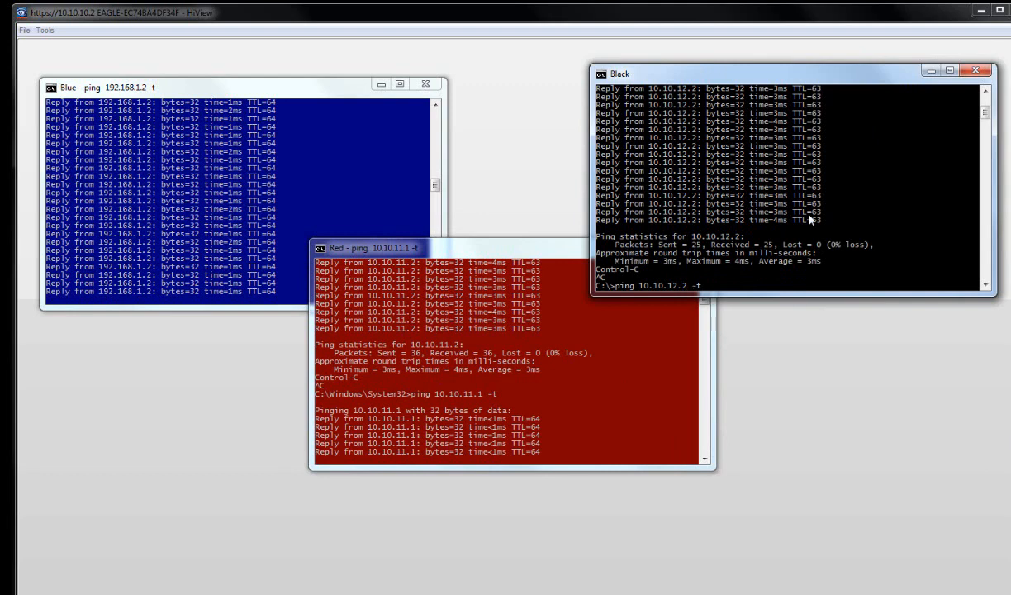
pyautogui.press('Left')
pyautogui.press('Left')
pyautogui.press('Left')
pyautogui.press('BackSpace')
pyautogui.write('1')
pyautogui.press('Return')
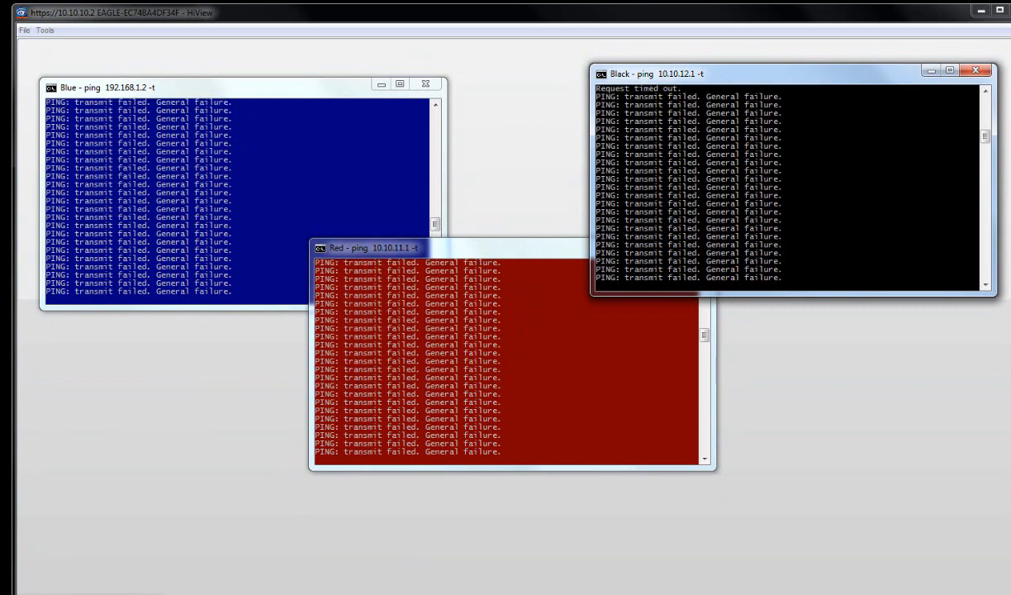
# - Connect HiView to the router at 10.10.10.2 and accept its new host key
pyautogui.click(92, 593)
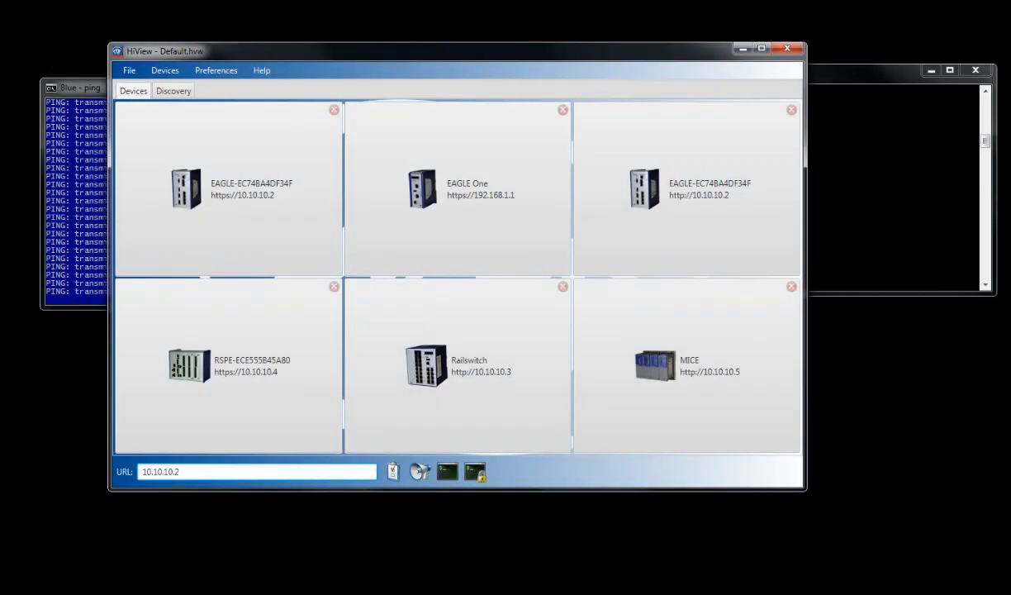
pyautogui.press('Return')
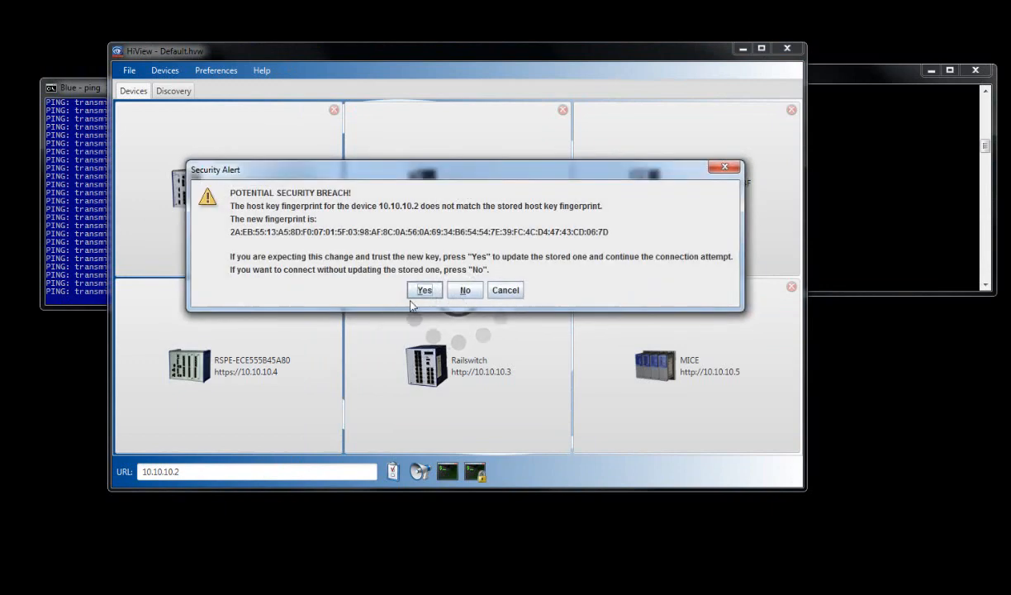
pyautogui.click(465, 290)
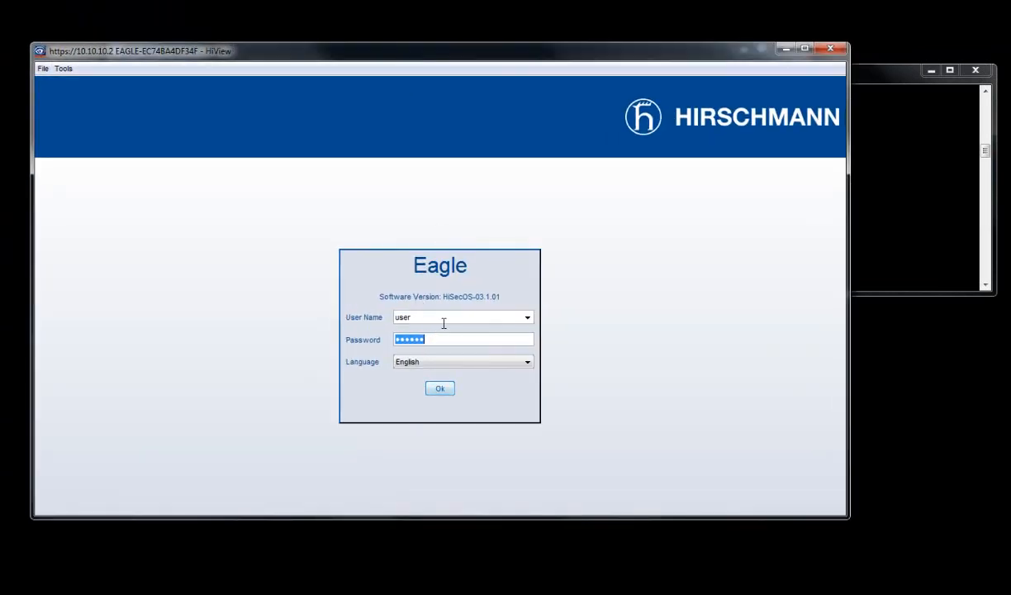
# - Log in as the admin user with the device password
pyautogui.click(526, 318)
pyautogui.click(488, 340)
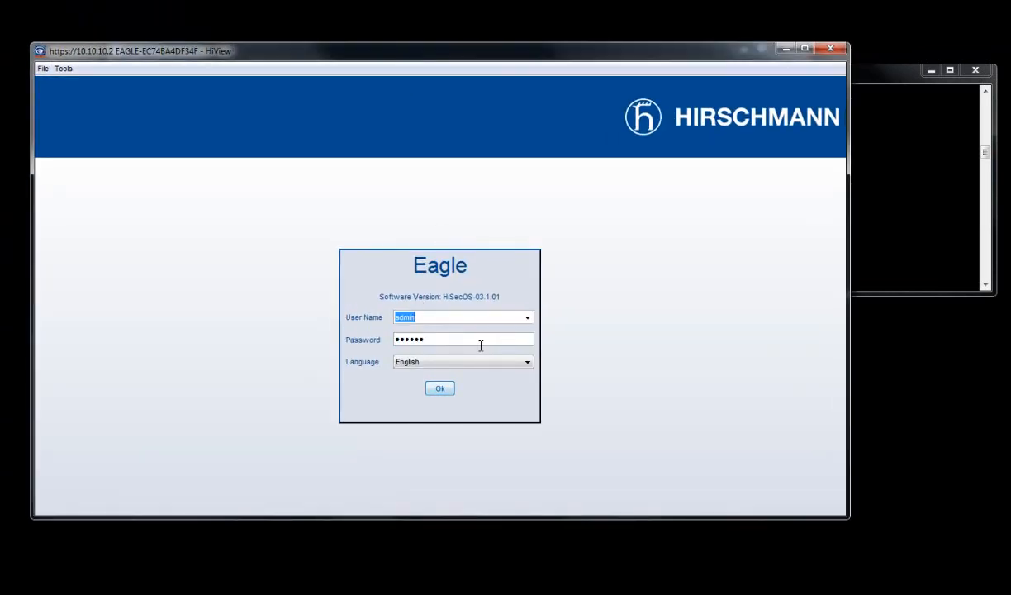
pyautogui.press('Tab')
pyautogui.write('private')
pyautogui.press('Return')
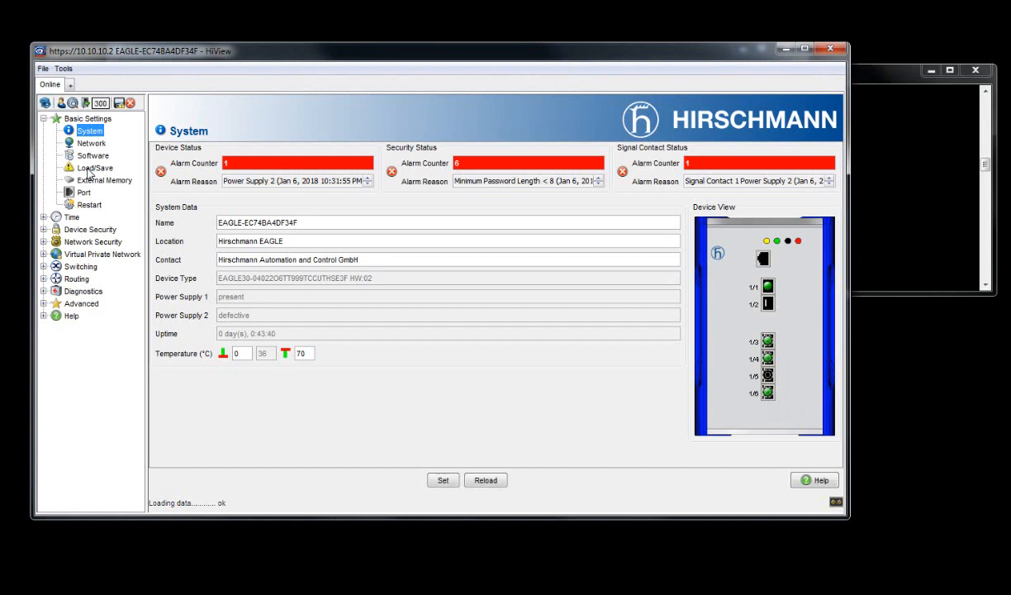
# - Save the EAGLE's running configuration to NVM from the Load/Save page and confirm the saved message
pyautogui.click(89, 169)
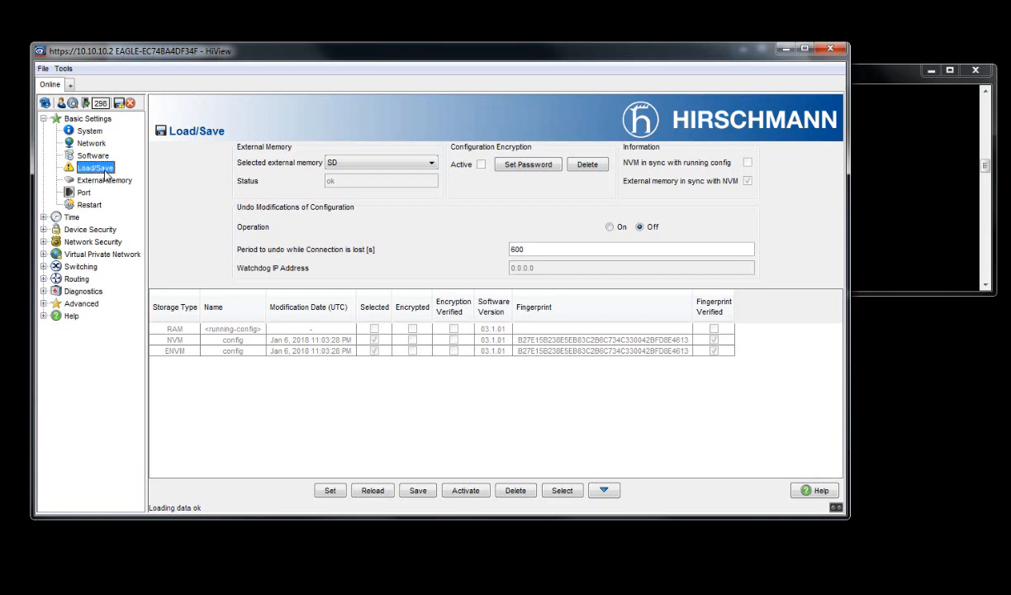
pyautogui.click(418, 492)
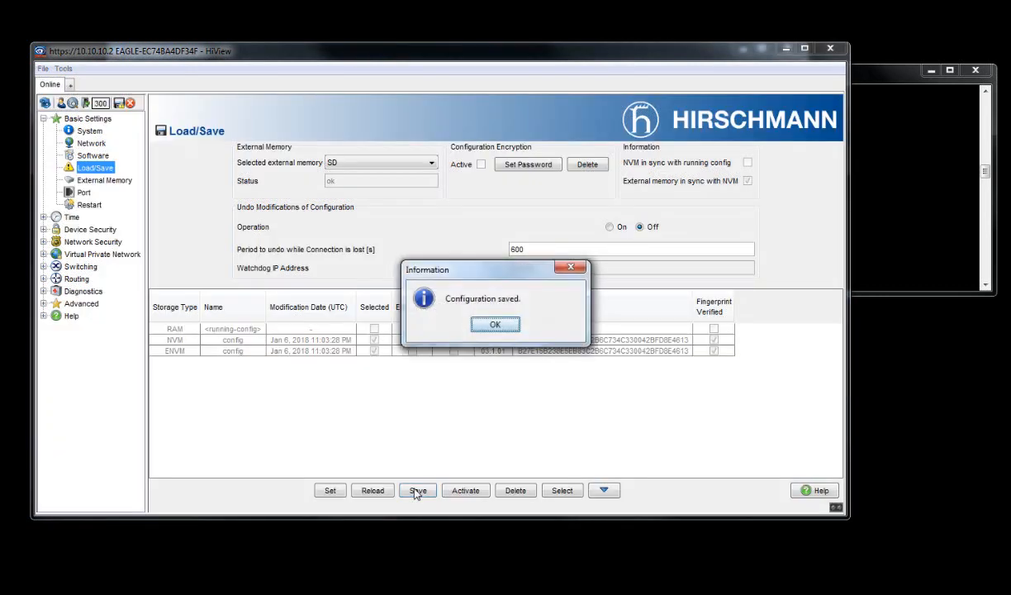
pyautogui.click(492, 327)
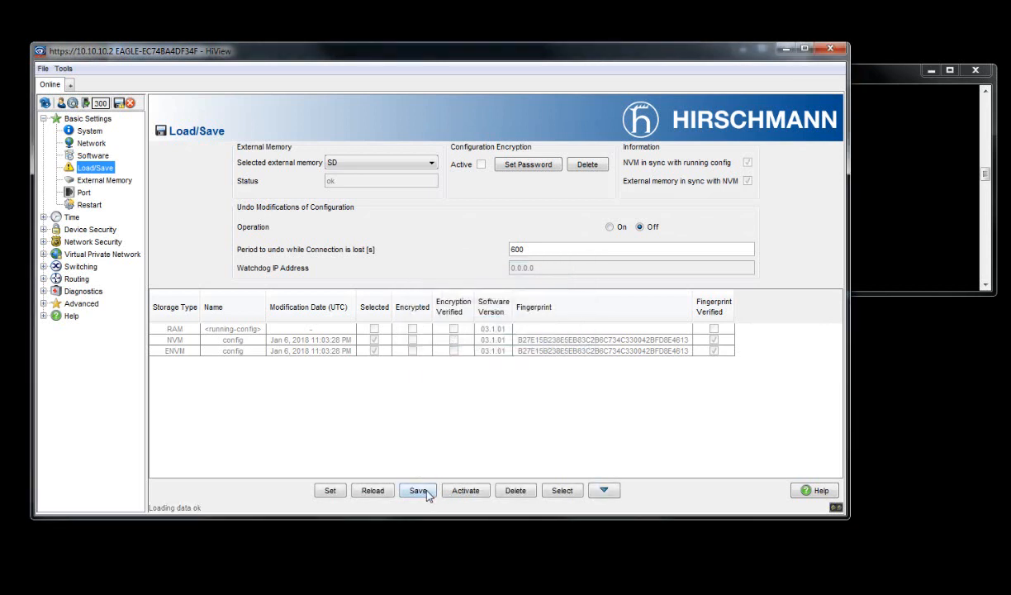
# - Reload the Load/Save page so NVM and ENVM show the Jan 6, 2018 11:15:31 PM copies in sync
pyautogui.click(373, 491)
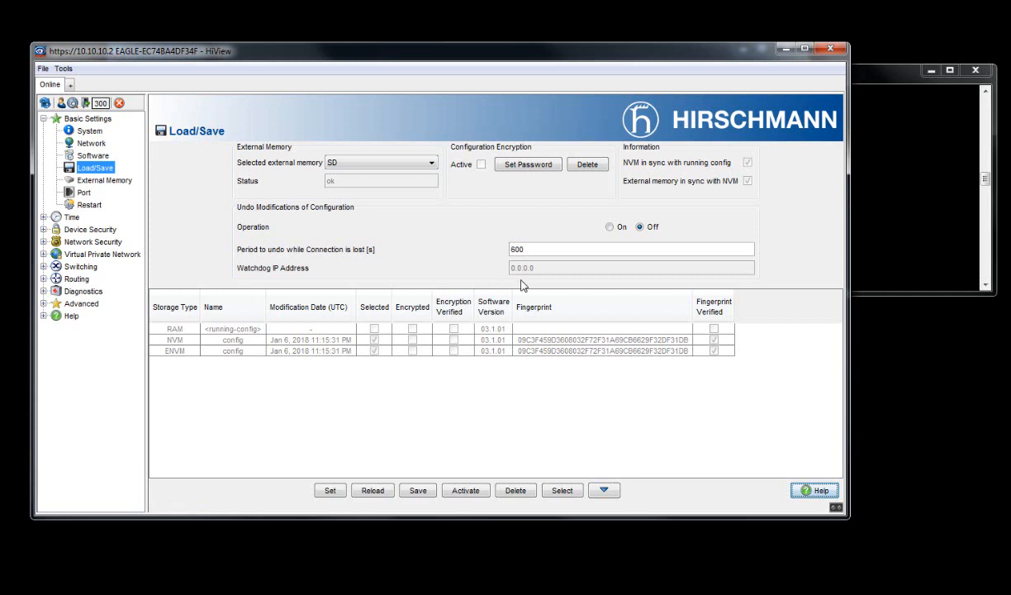
pyautogui.click(89, 131)
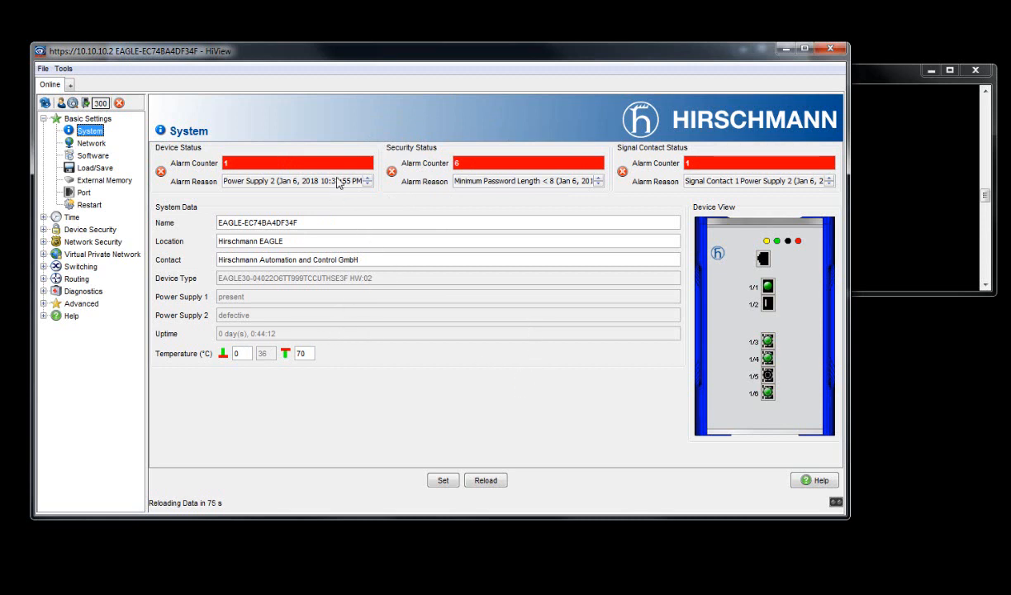
pyautogui.click(96, 168)
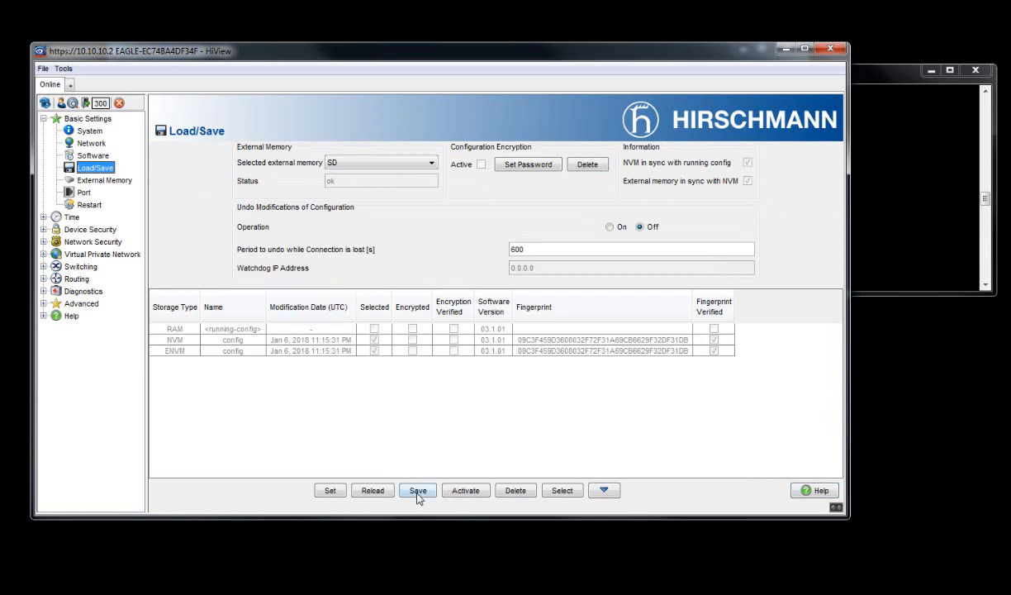